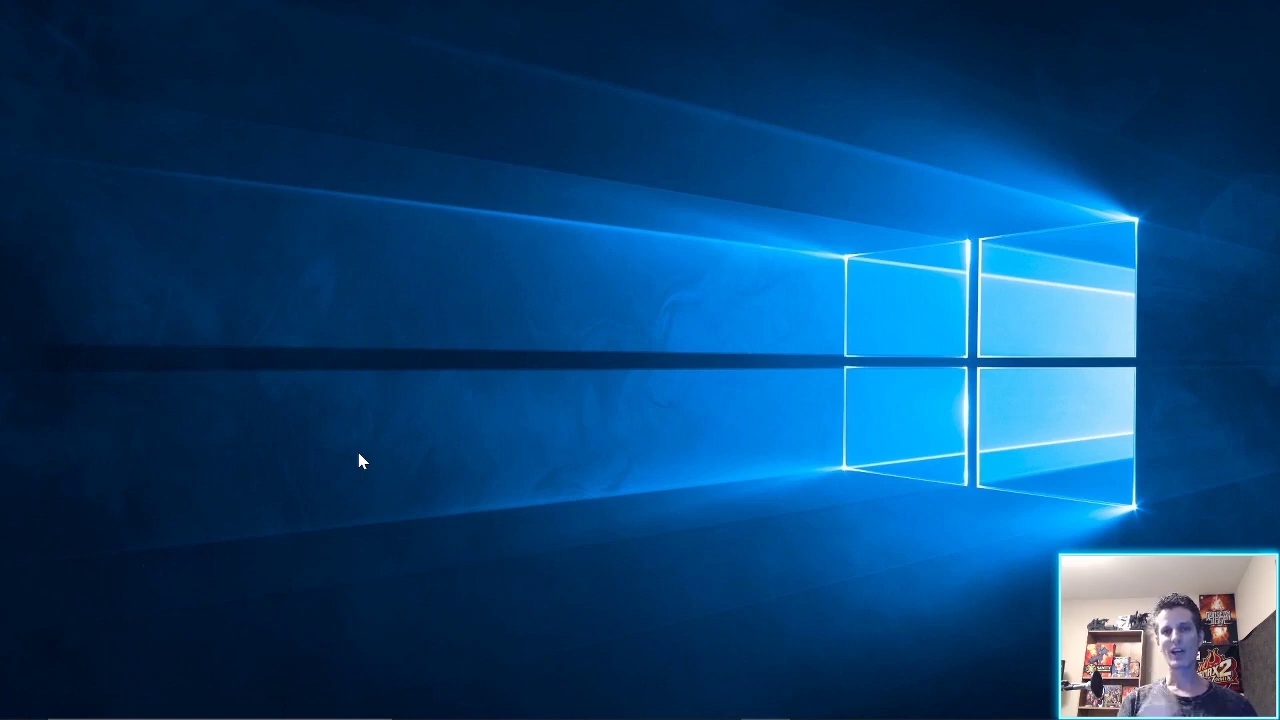
Step: Open Device Manager by searching 'device' from the Start menu
key(super)
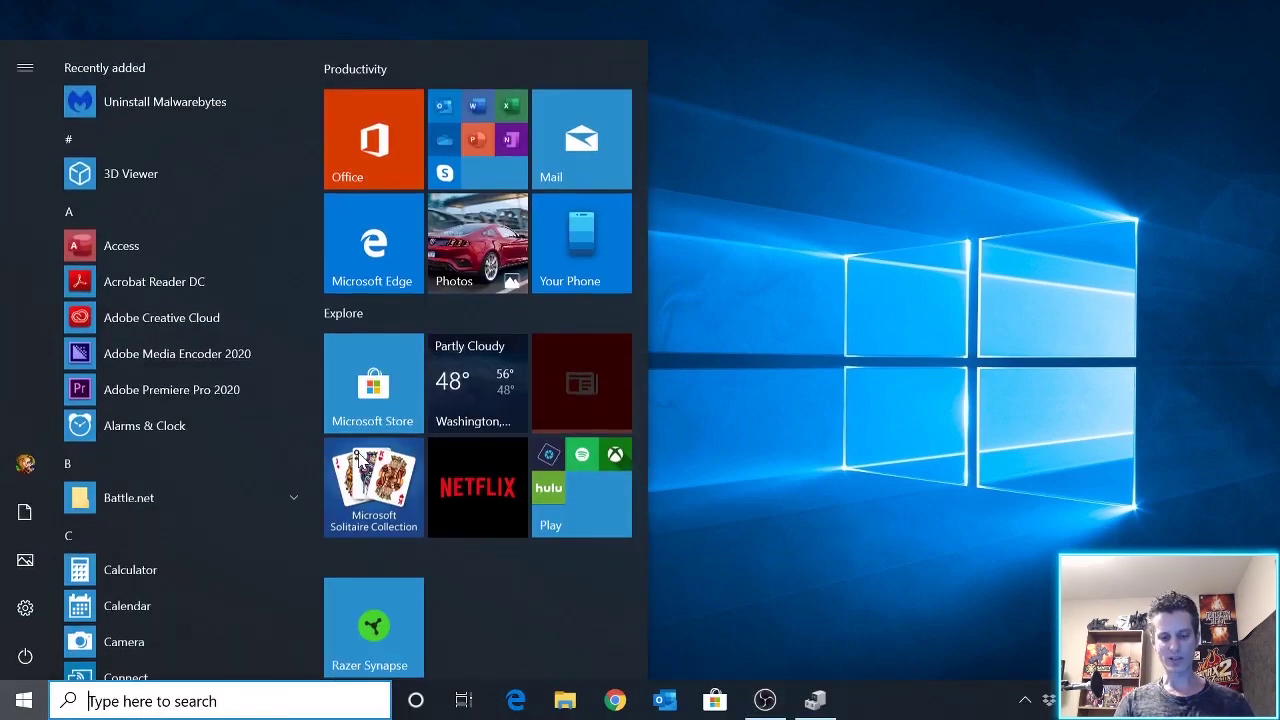
text(device)
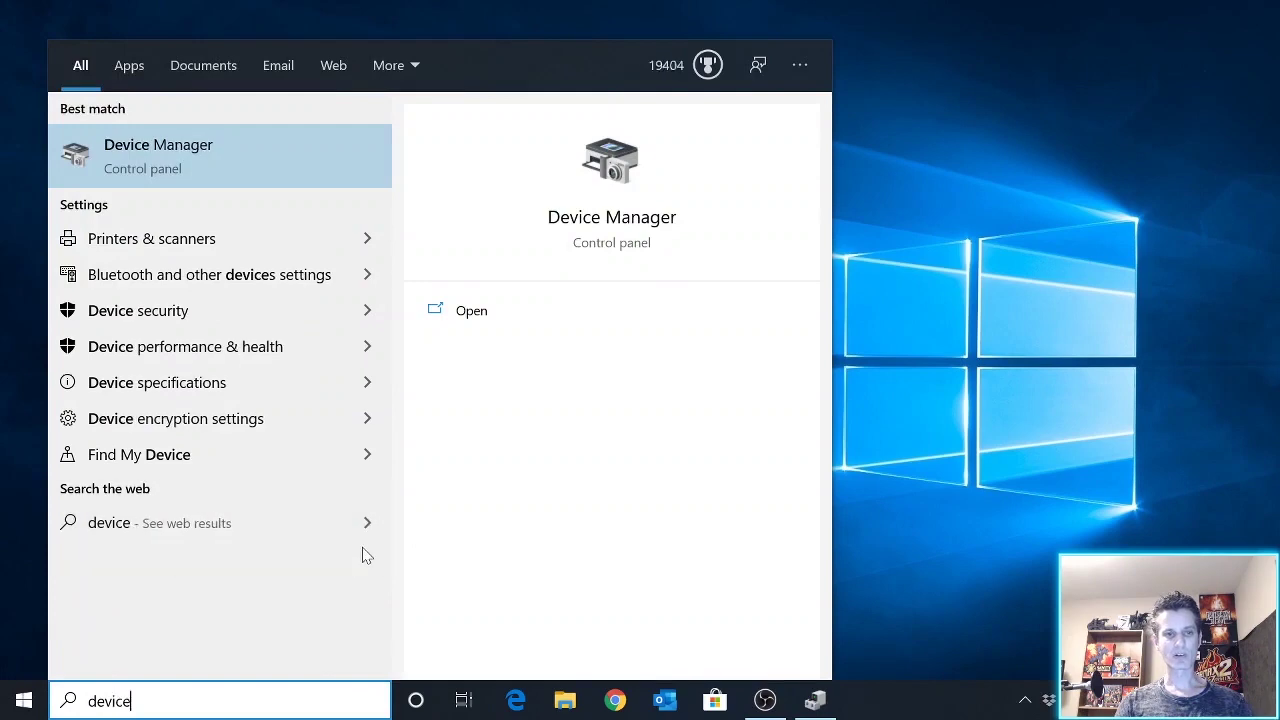
key(Return)
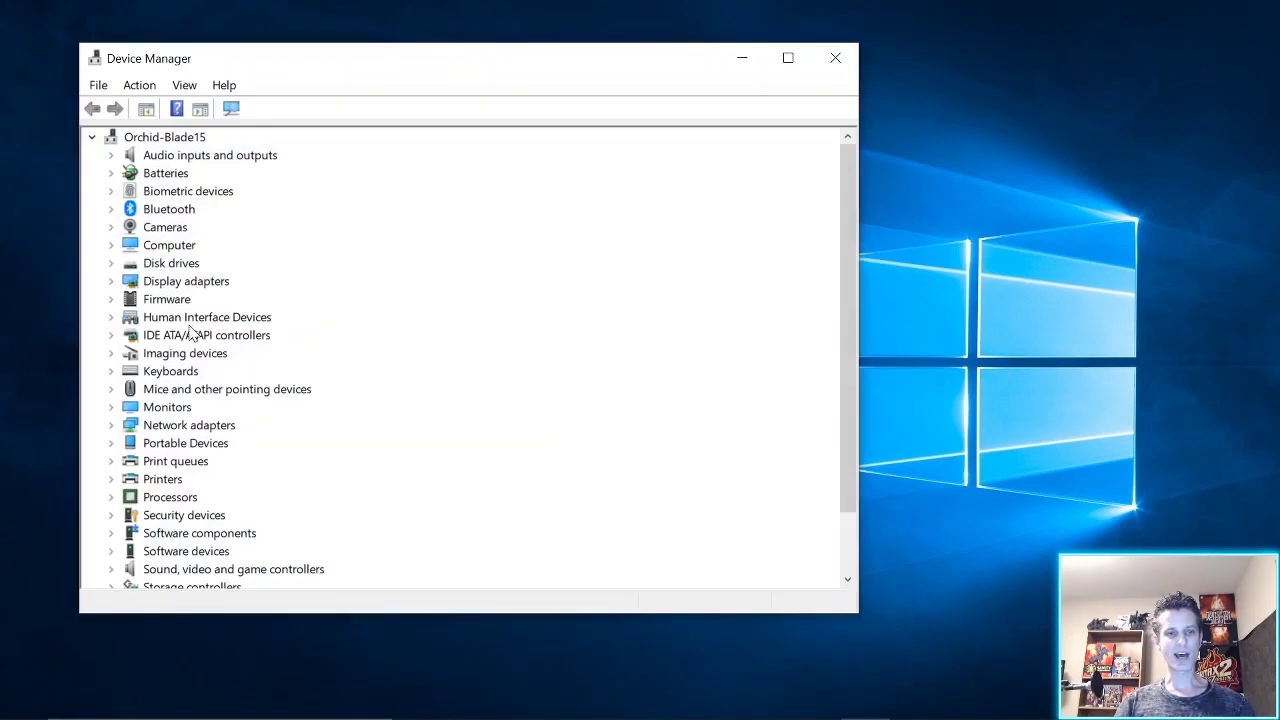
Step: Expand Display adapters and select Intel UHD Graphics 630, then NVIDIA GeForce RTX 2060
double_click(165, 283)
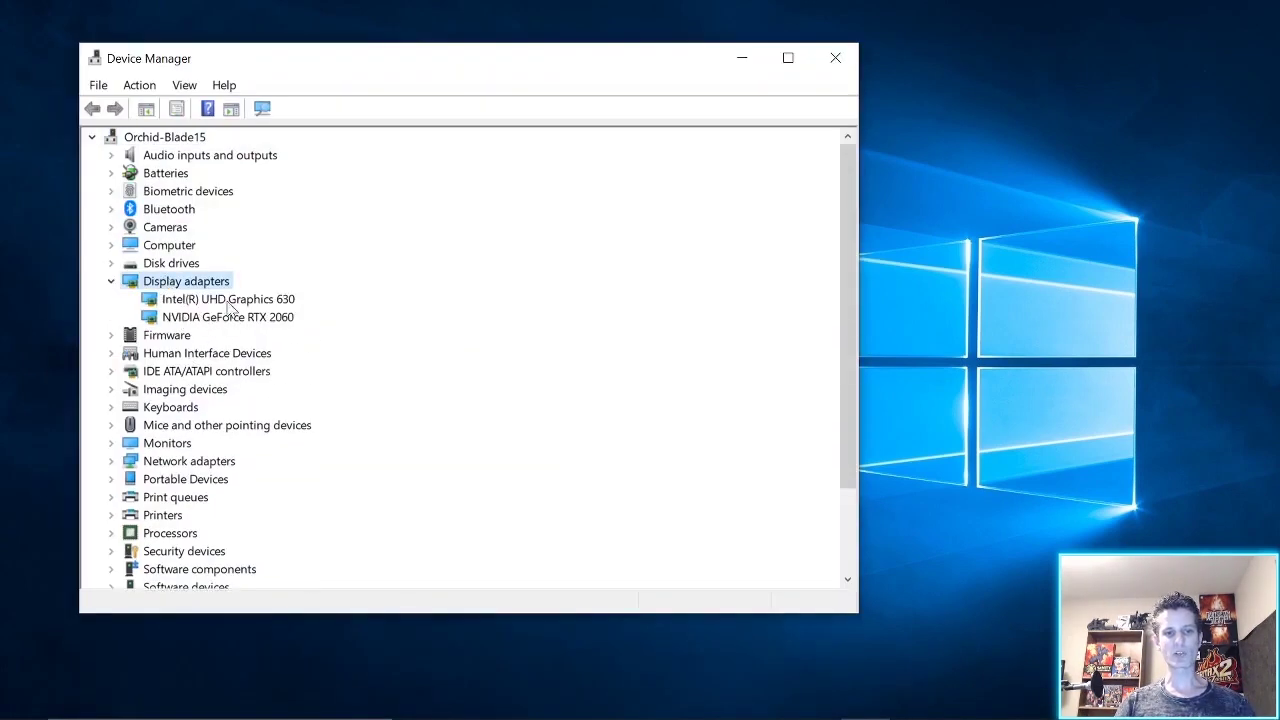
click(228, 302)
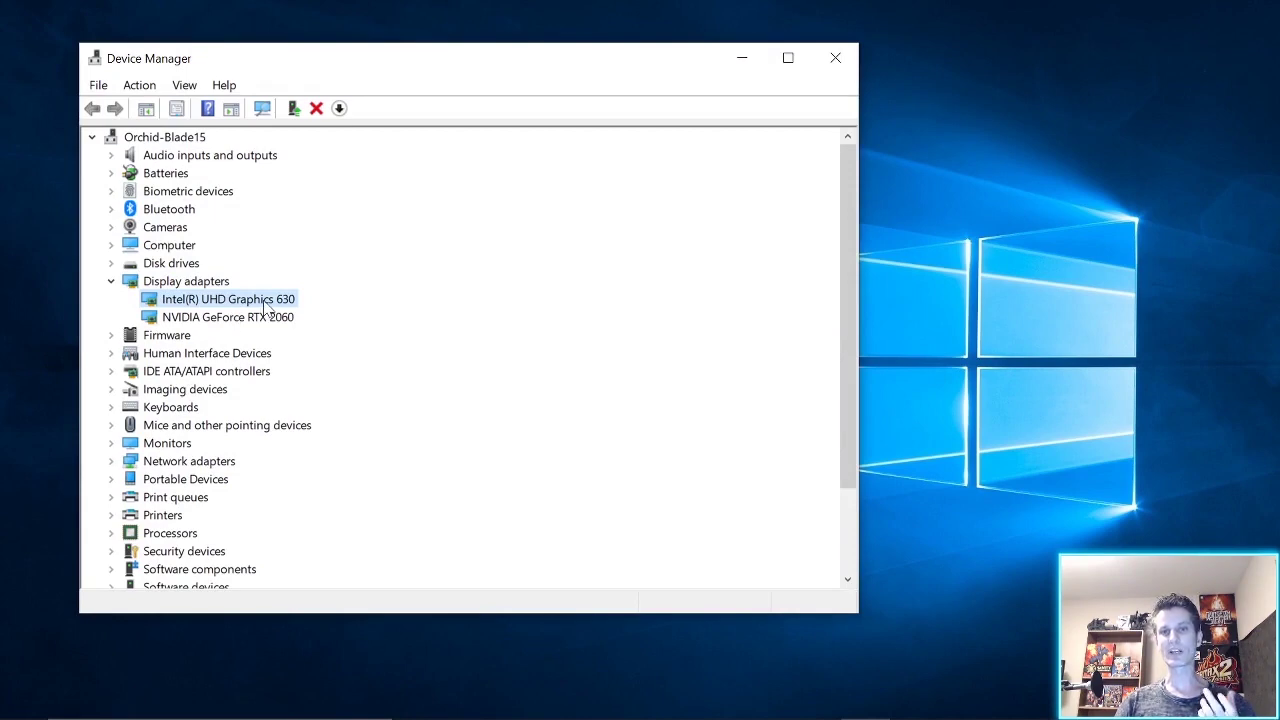
click(267, 318)
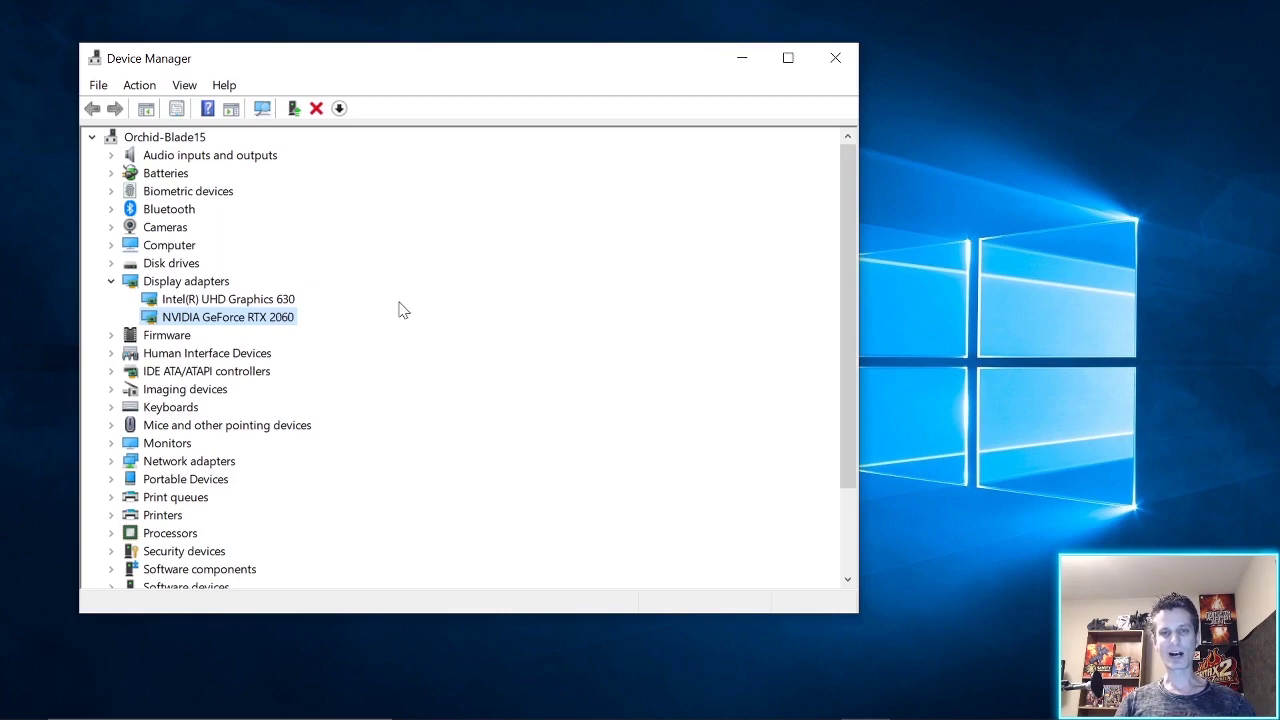
drag(594, 71, 766, 126)
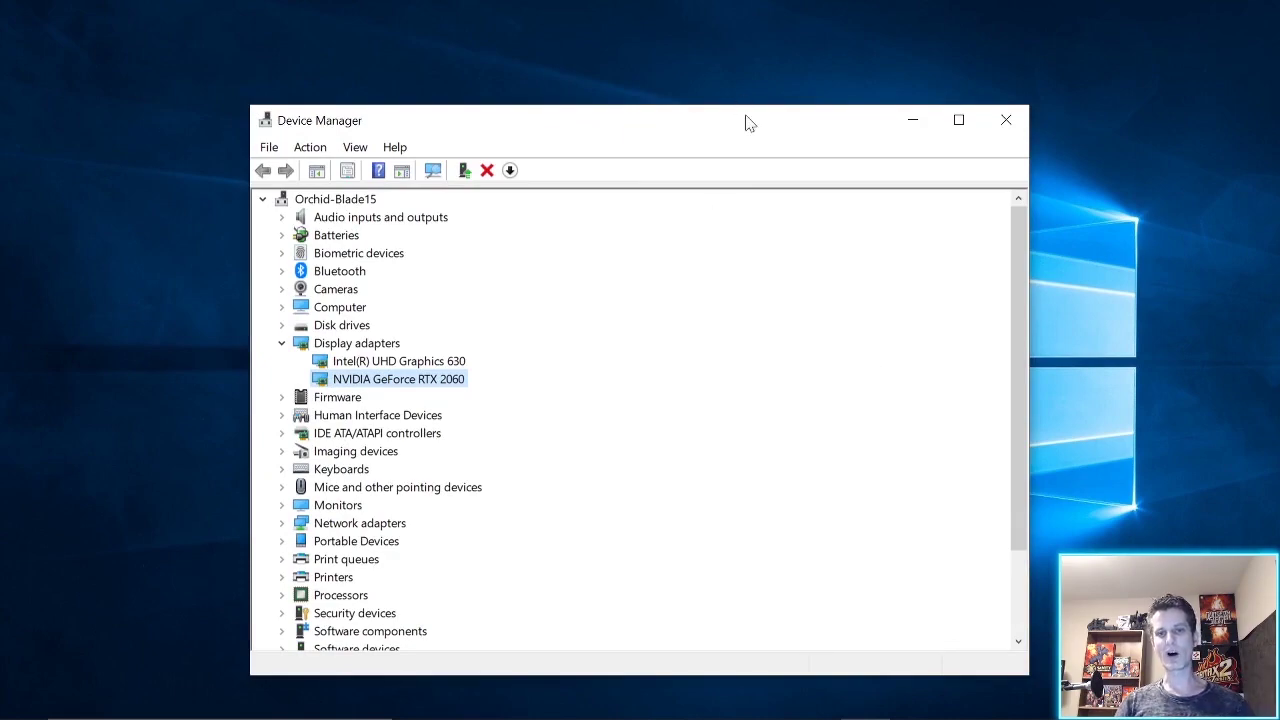
drag(746, 120, 0, 151)
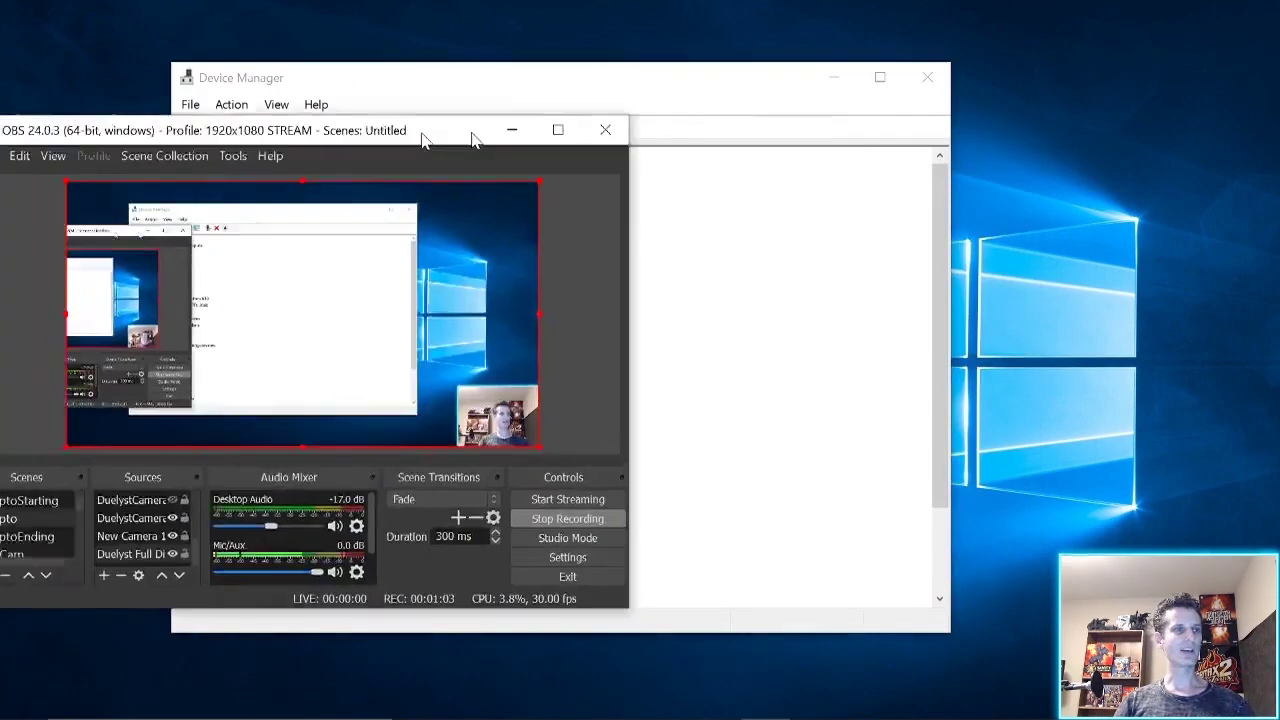
drag(423, 134, 784, 125)
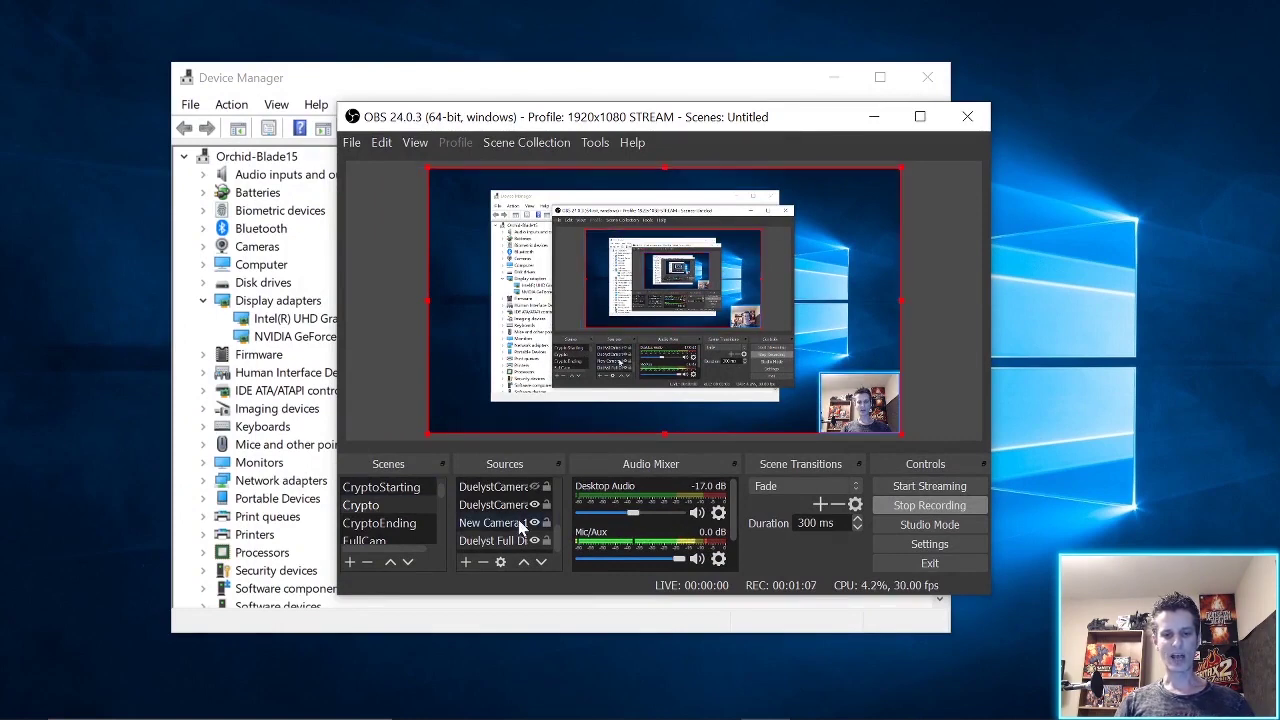
double_click(493, 540)
click(603, 437)
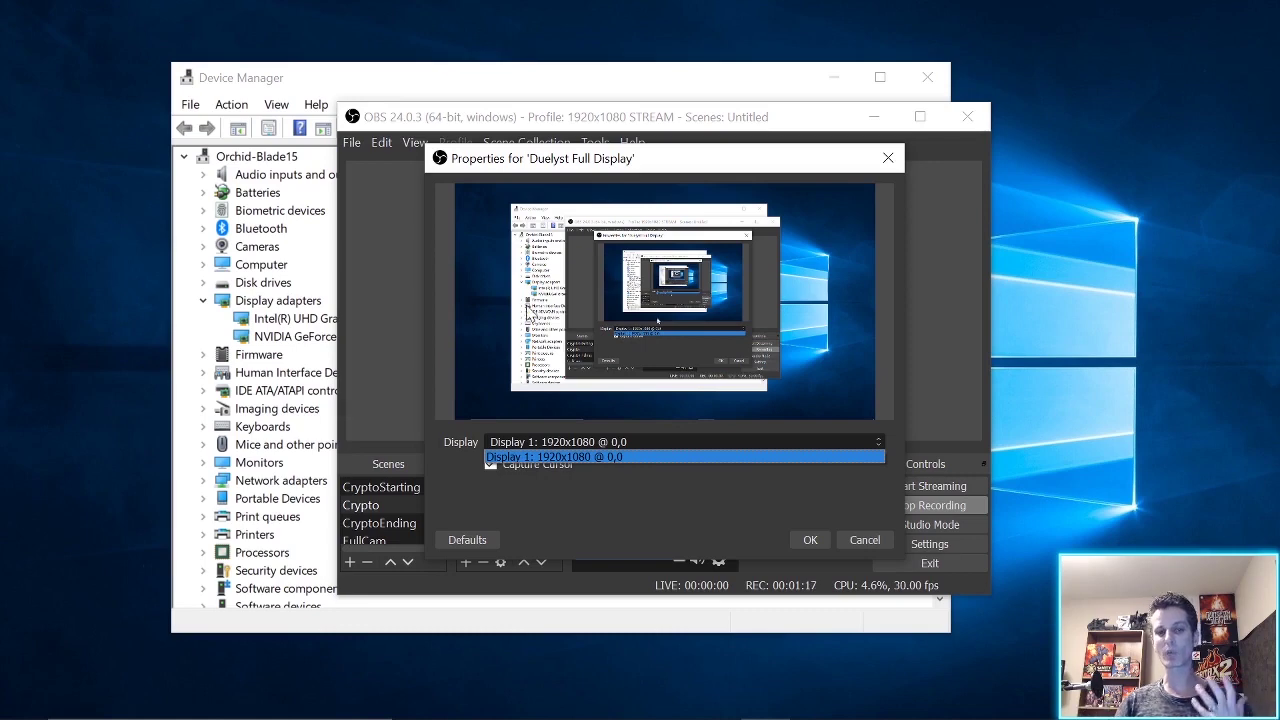
click(306, 80)
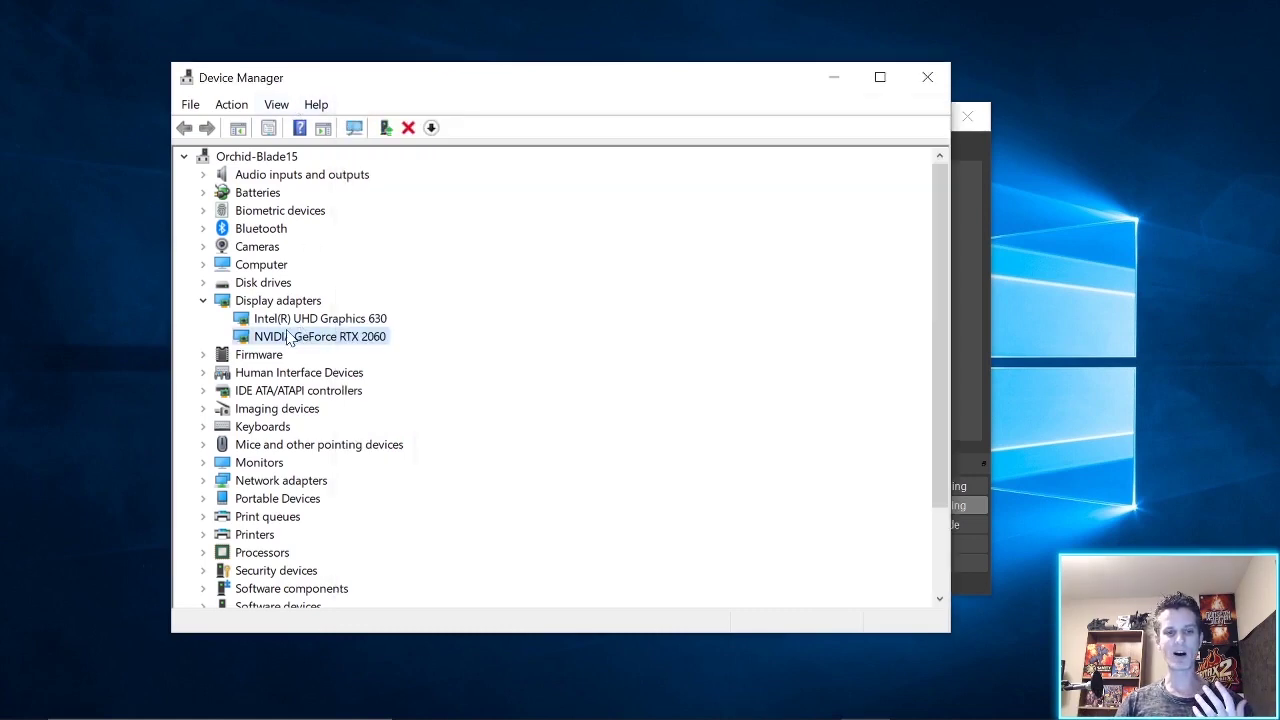
drag(623, 86, 618, 60)
drag(686, 172, 678, 125)
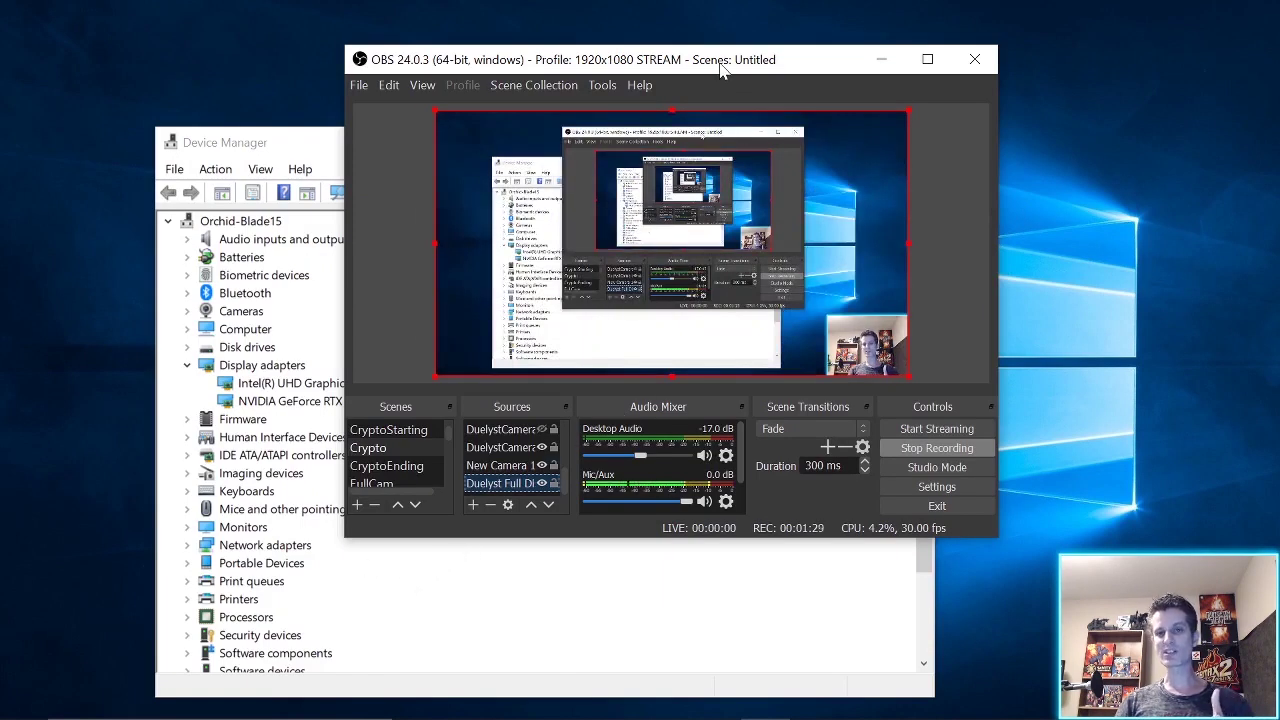
drag(720, 70, 655, 80)
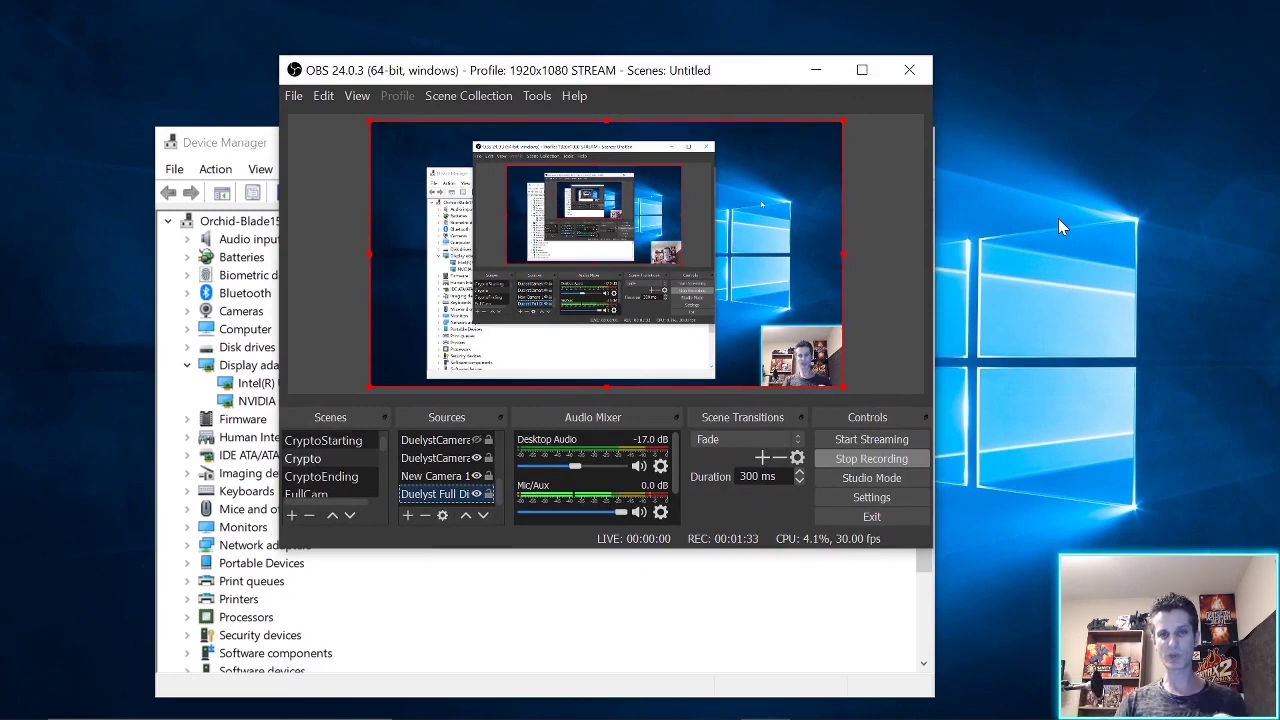
double_click(445, 494)
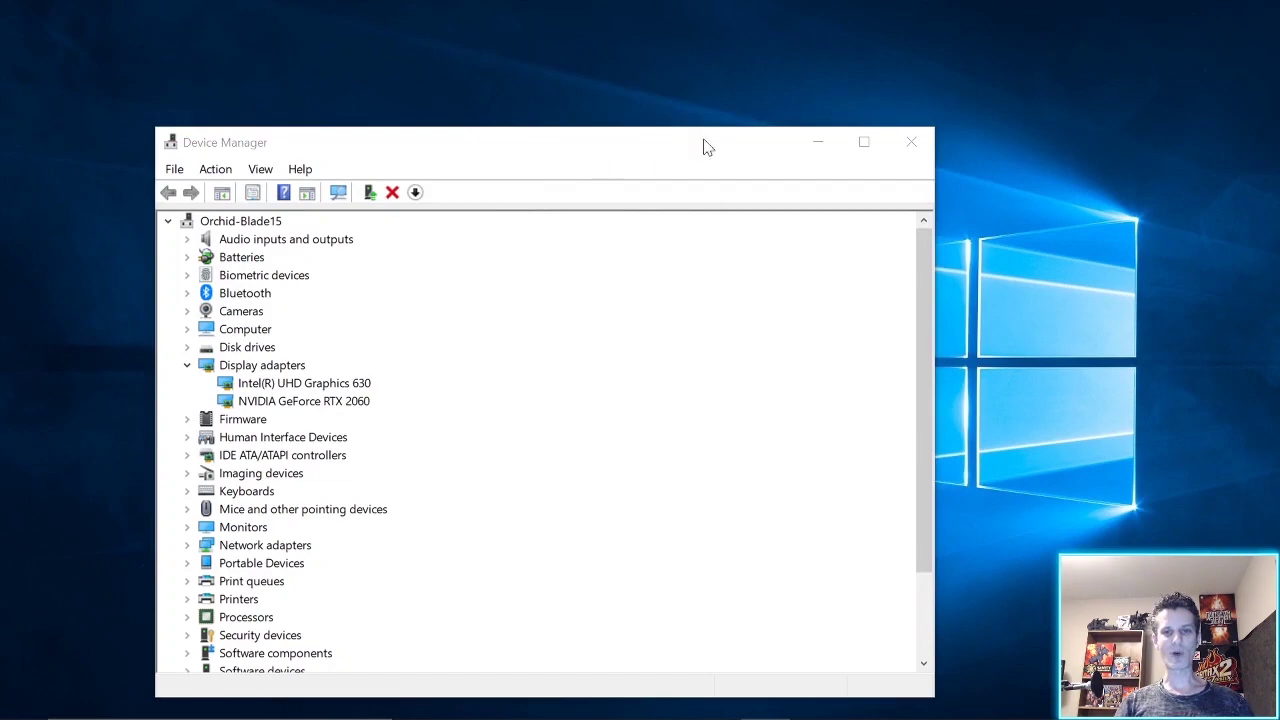
Step: Close Device Manager and launch NVIDIA Control Panel from the notification-area icon
click(912, 143)
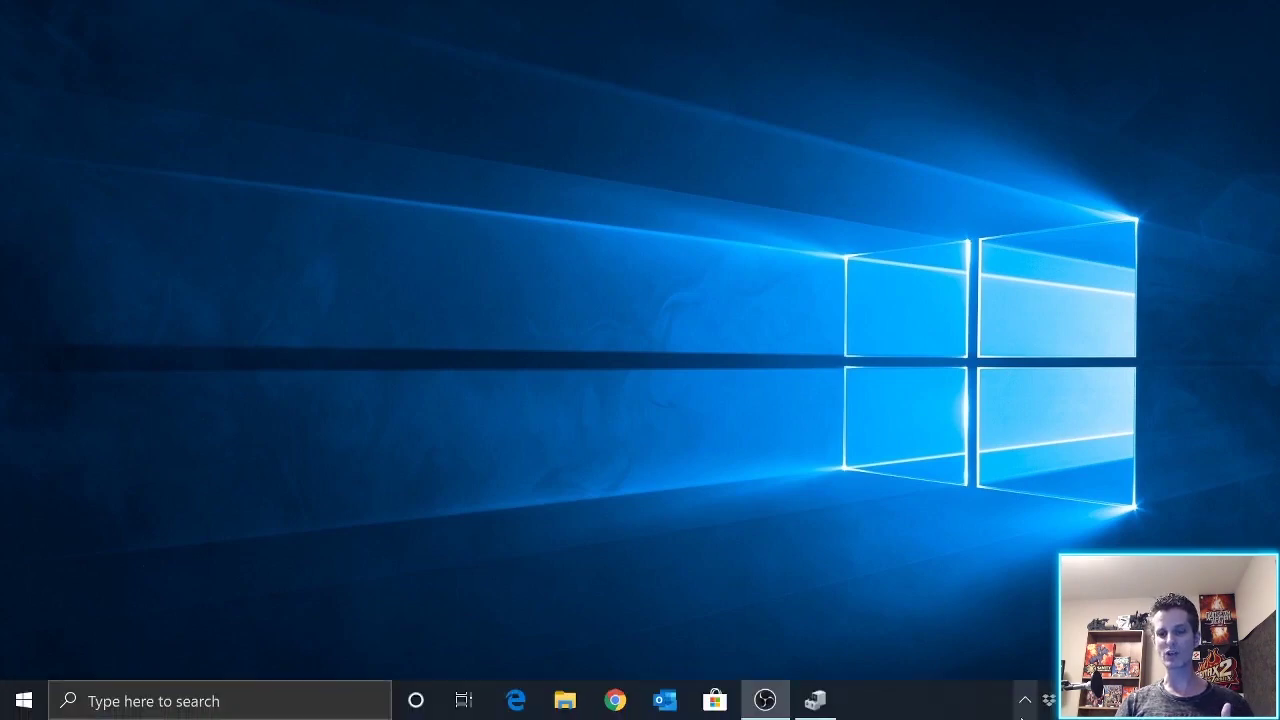
right_click(1025, 700)
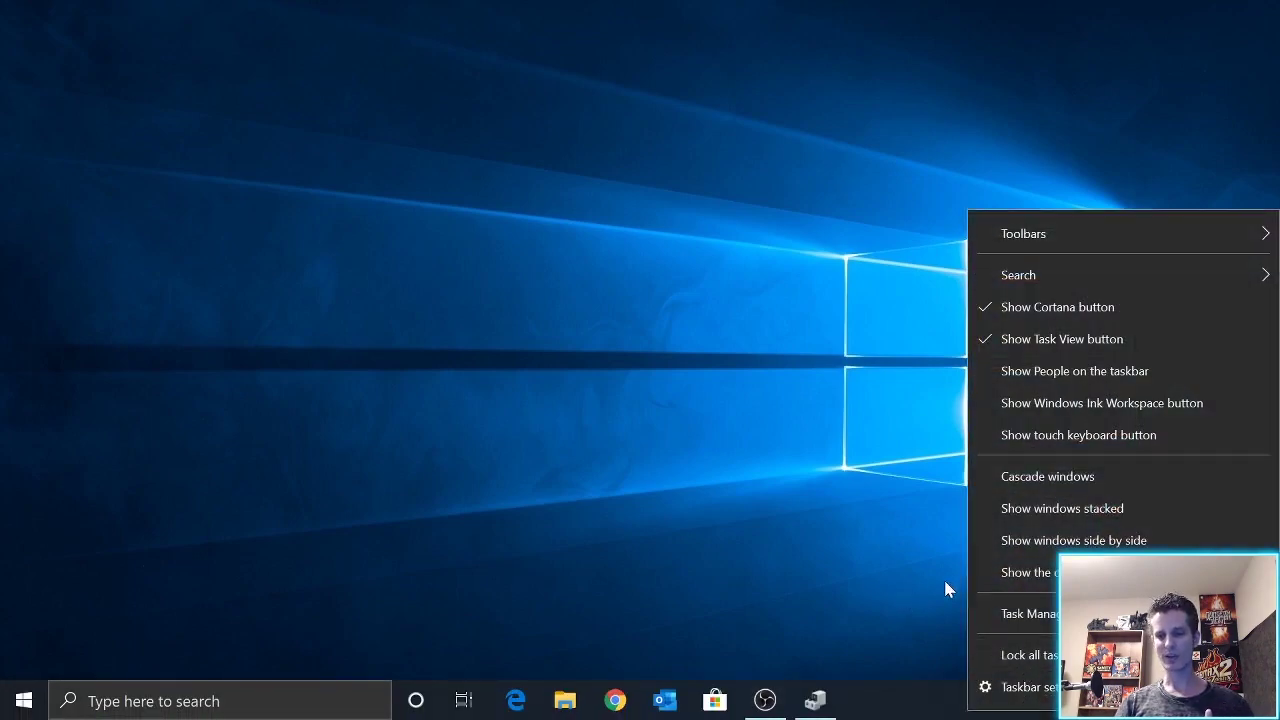
click(1027, 700)
click(1027, 700)
right_click(966, 660)
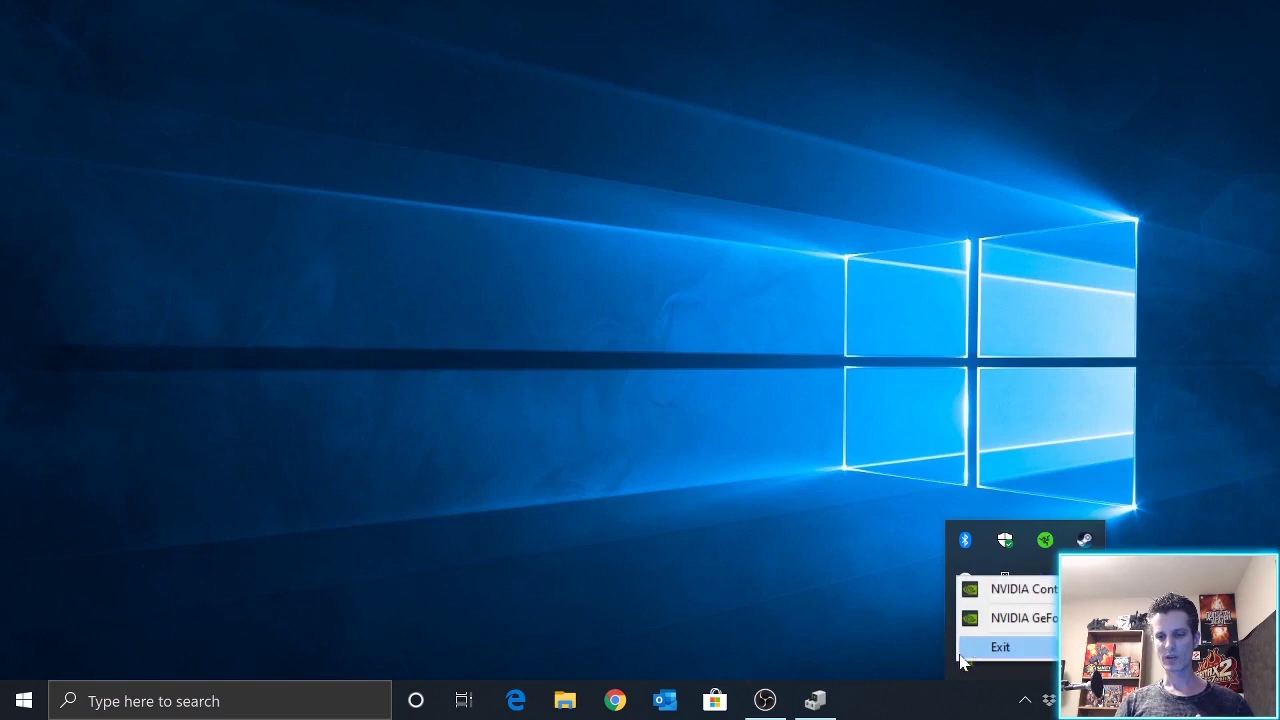
click(1008, 589)
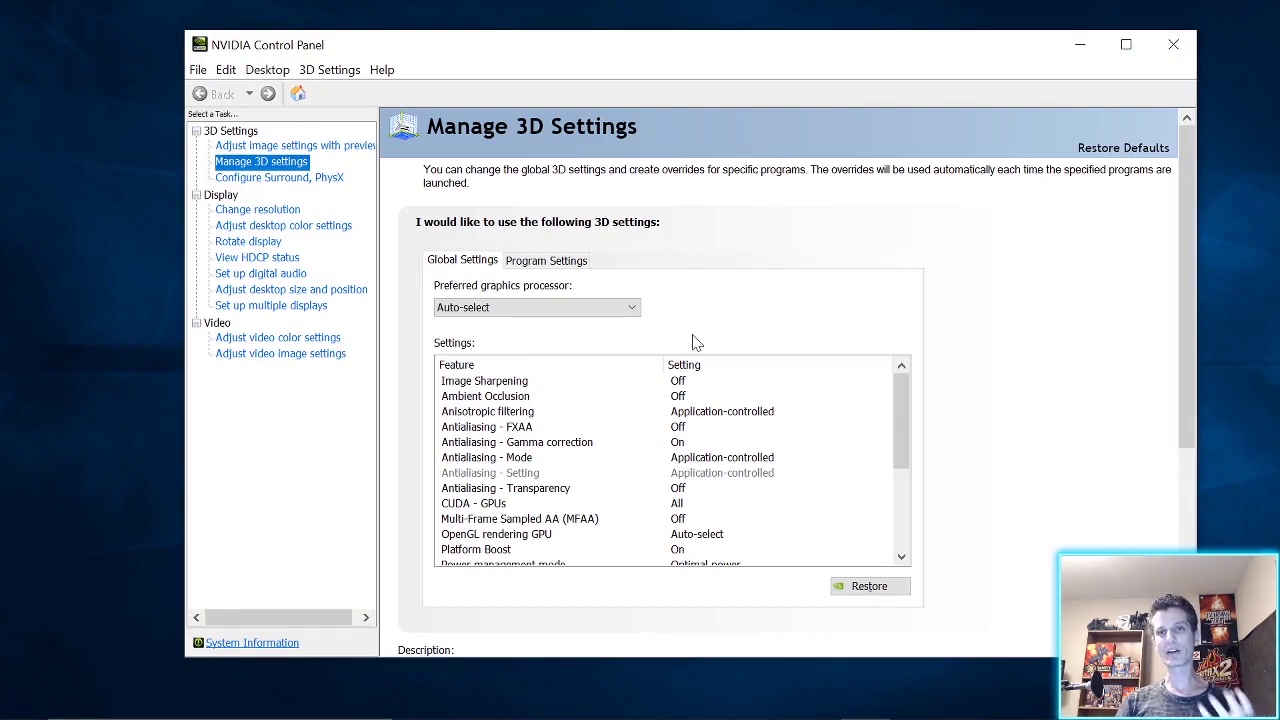
Step: Under Program Settings, set OBS Studio's preferred graphics processor to Integrated graphics
click(546, 261)
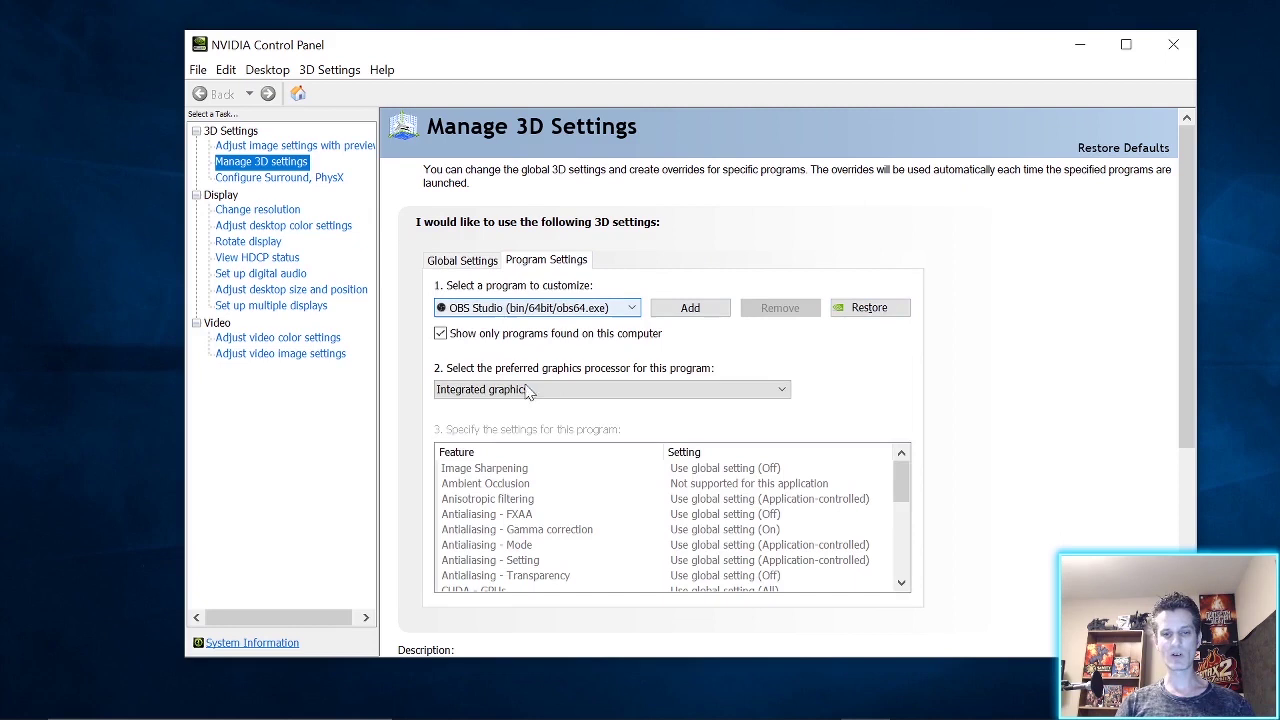
click(476, 392)
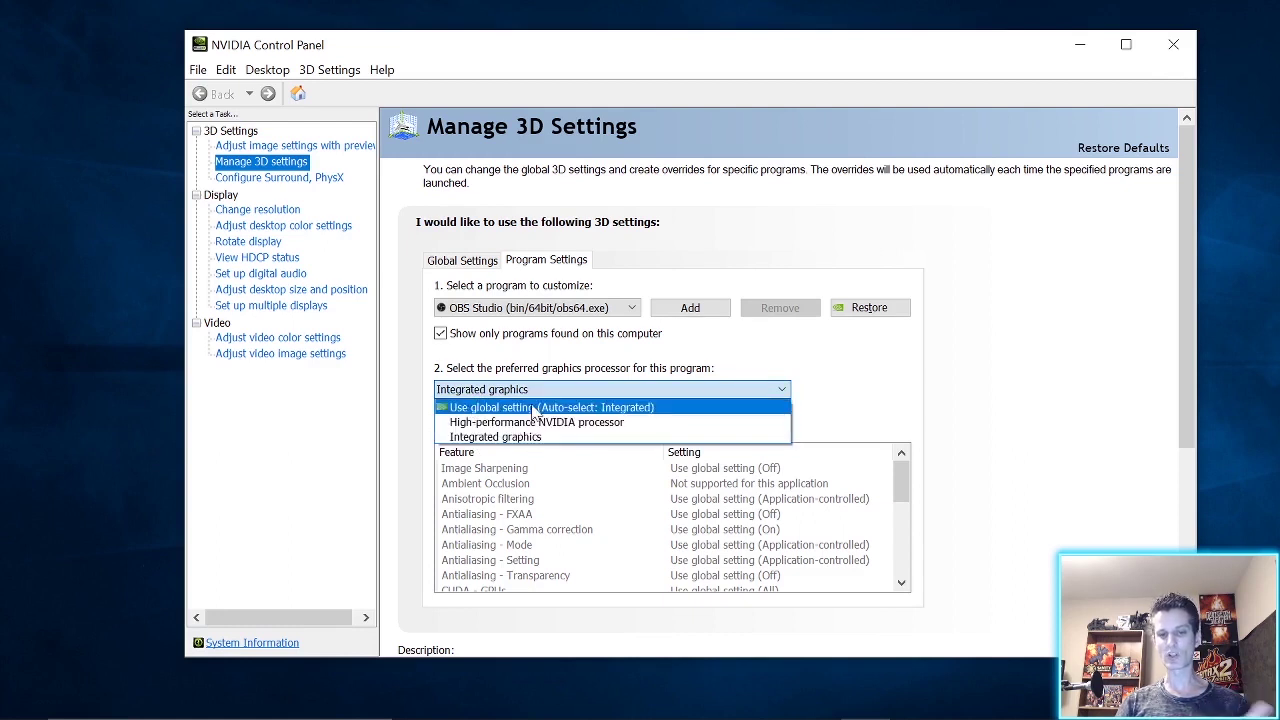
click(569, 438)
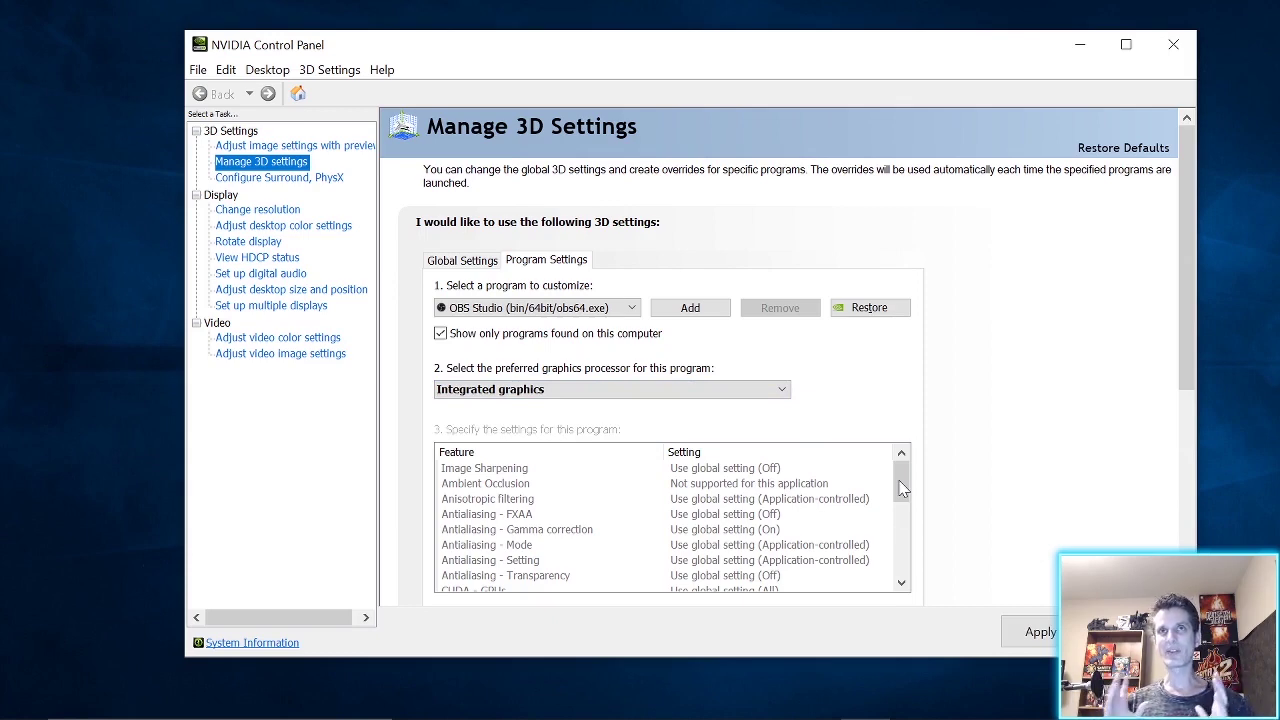
Step: Open OBS's current log via Help > Log Files and maximize Notepad
drag(0, 130, 560, 111)
click(629, 138)
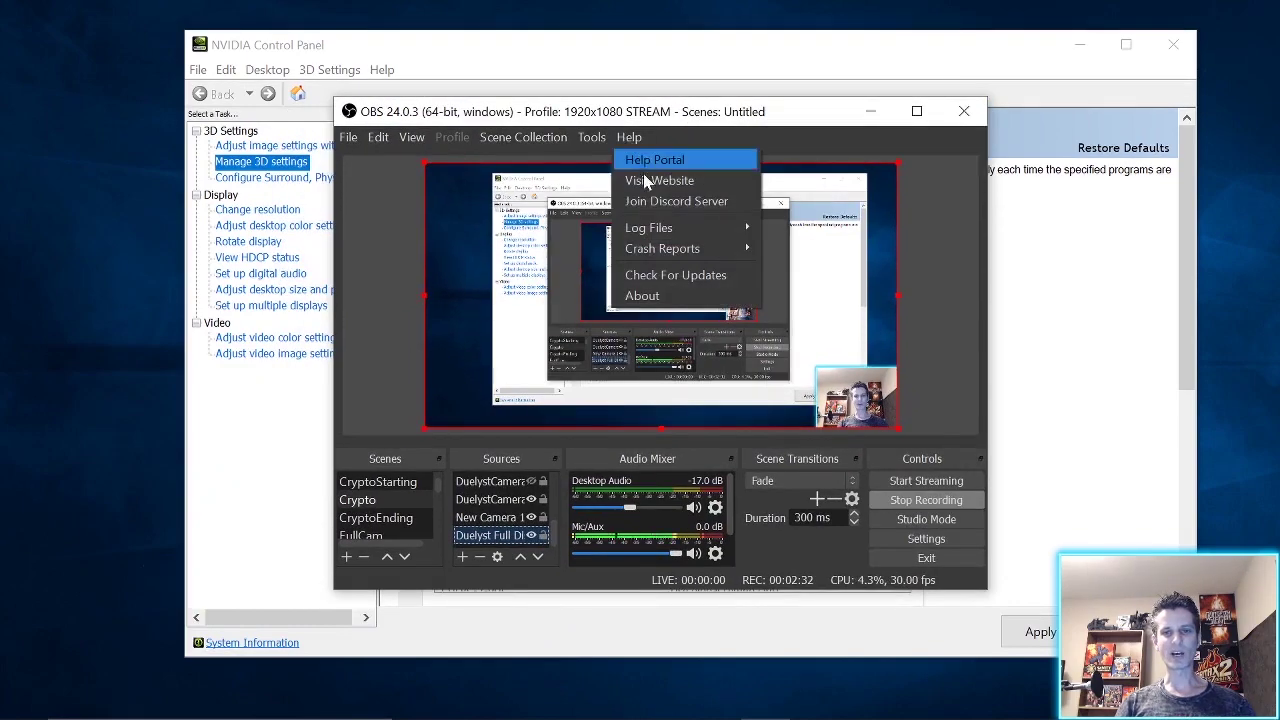
mouse_move(655, 226)
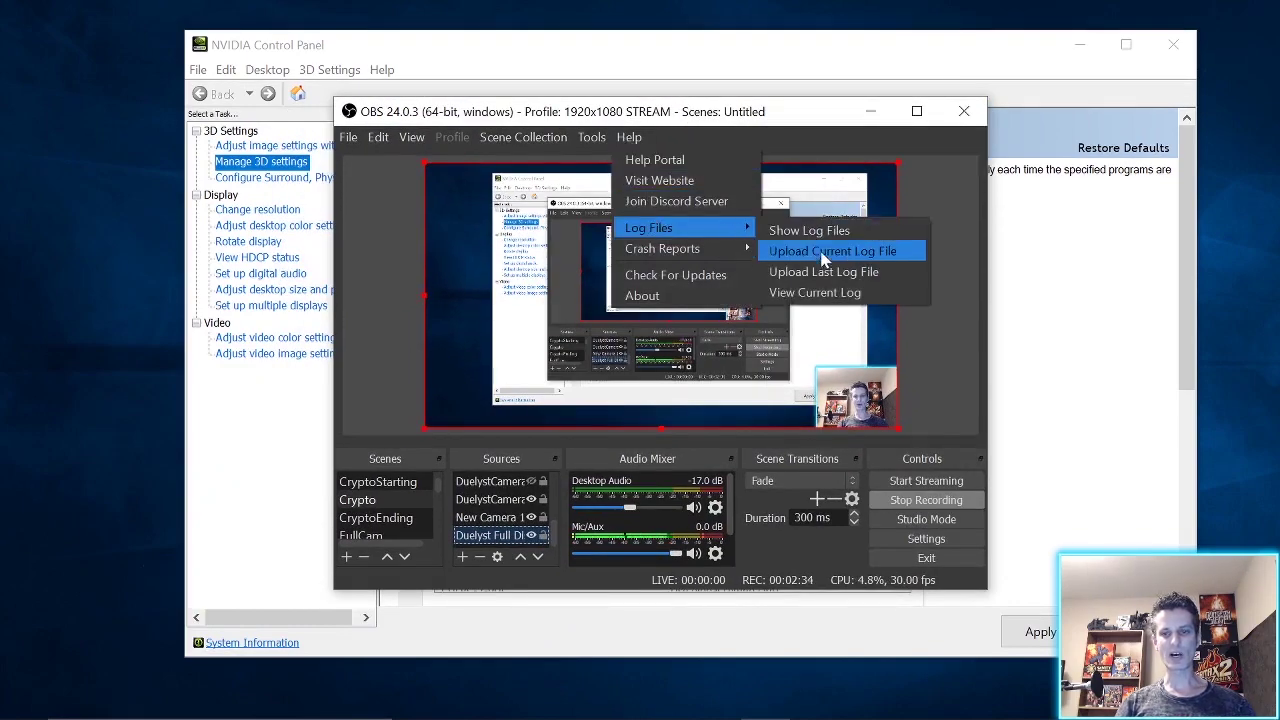
click(826, 293)
click(687, 159)
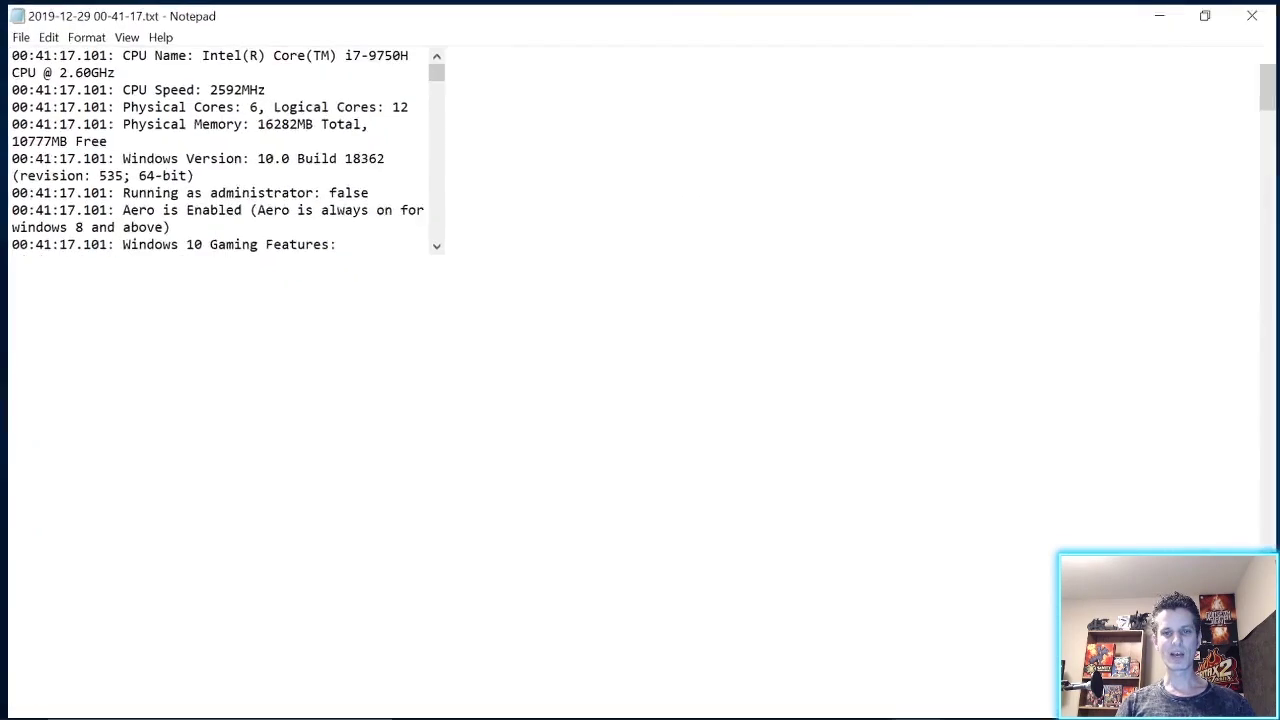
Step: Highlight the log's adapter lines confirming D3D11 loaded on Intel(R) UHD Graphics 630
scroll(640, 360, down, 2)
drag(116, 346, 420, 363)
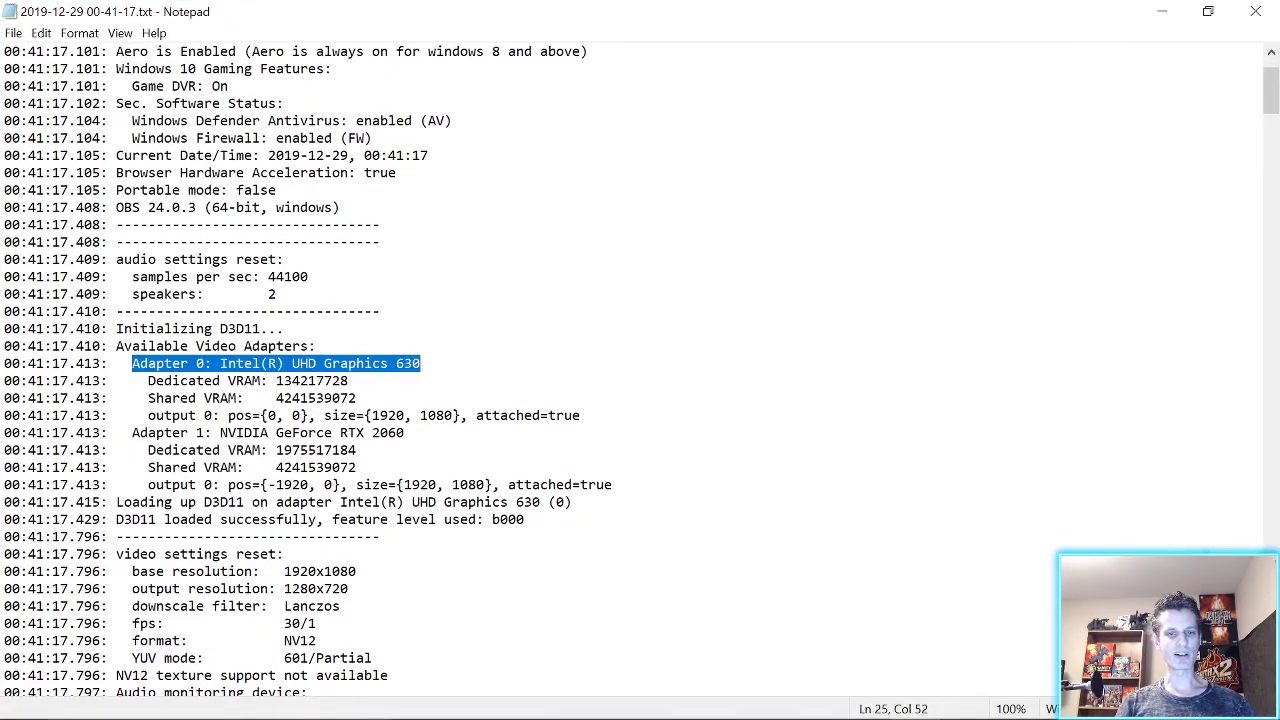
drag(212, 432, 404, 432)
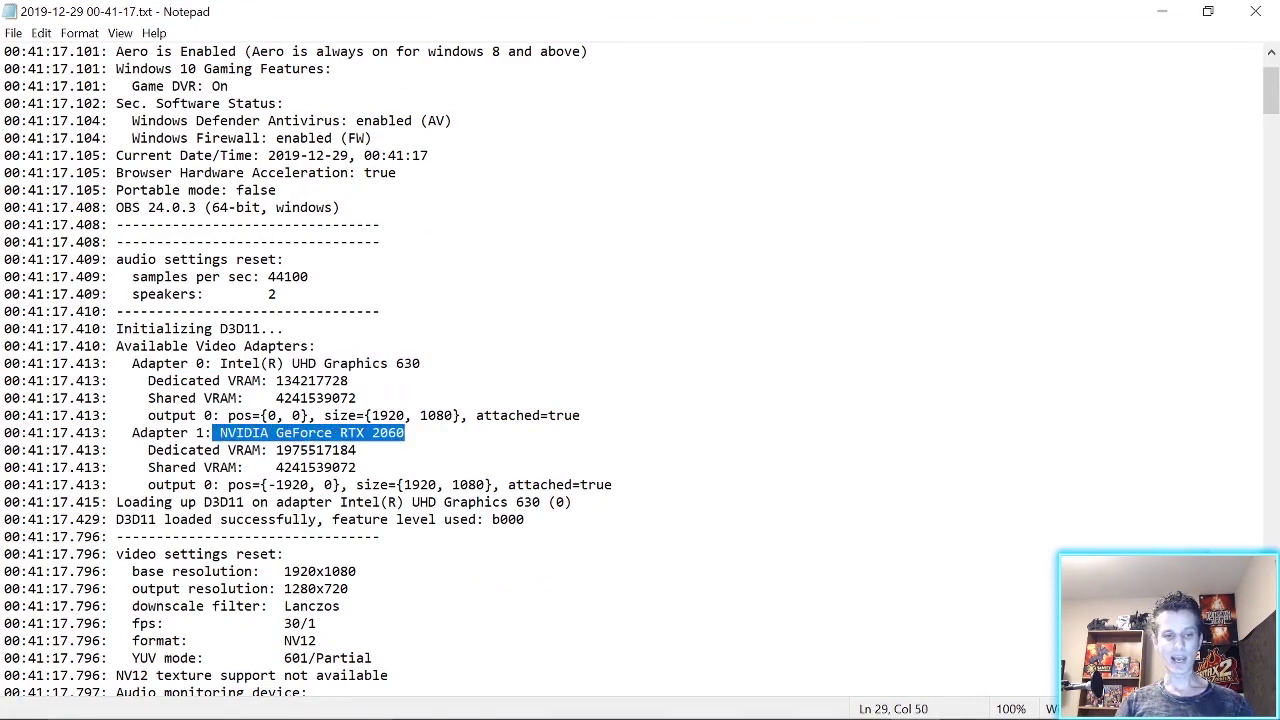
drag(116, 519, 420, 519)
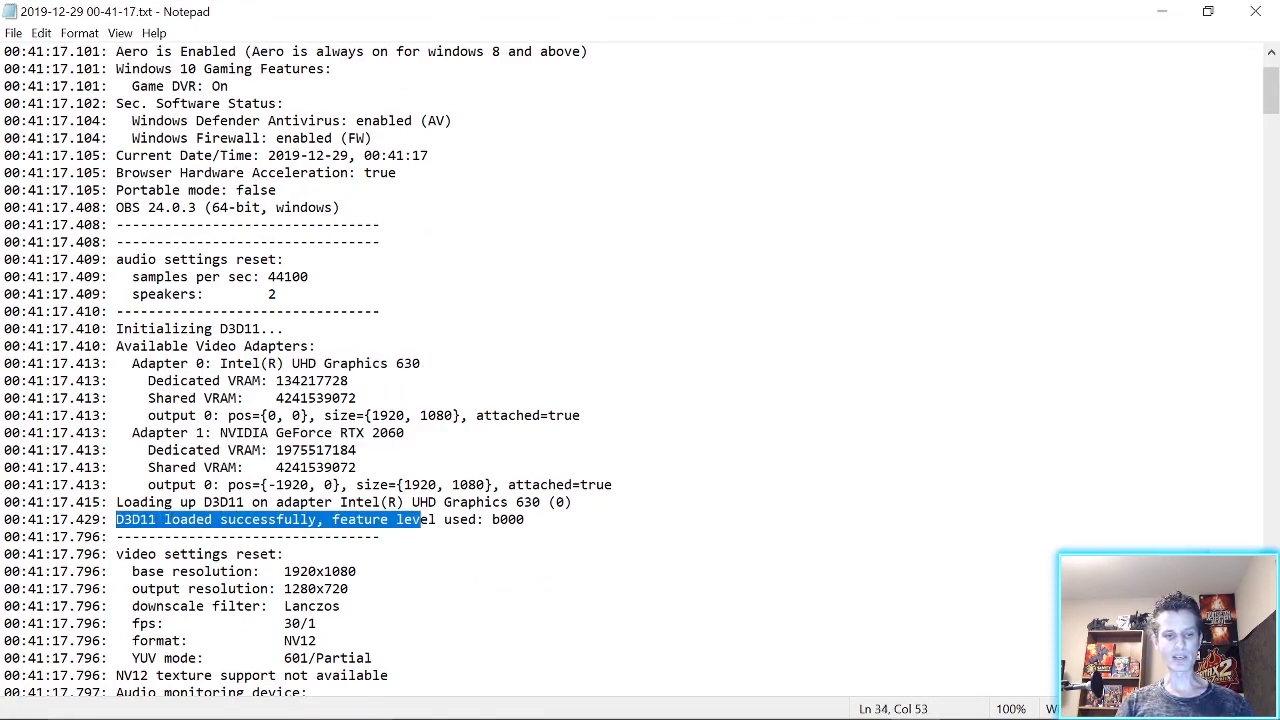
click(292, 519)
drag(116, 484, 478, 502)
drag(348, 502, 572, 502)
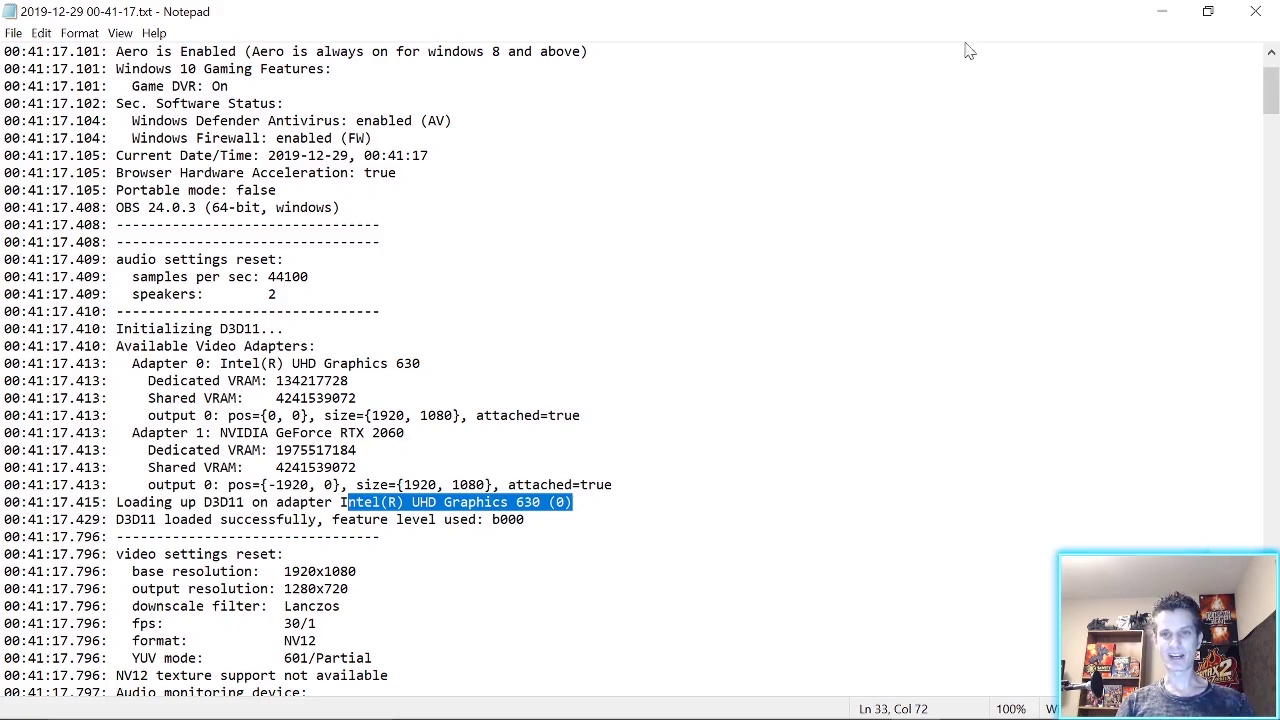
Step: Restore and minimize Notepad, then minimize OBS to reveal NVIDIA Control Panel
click(1208, 11)
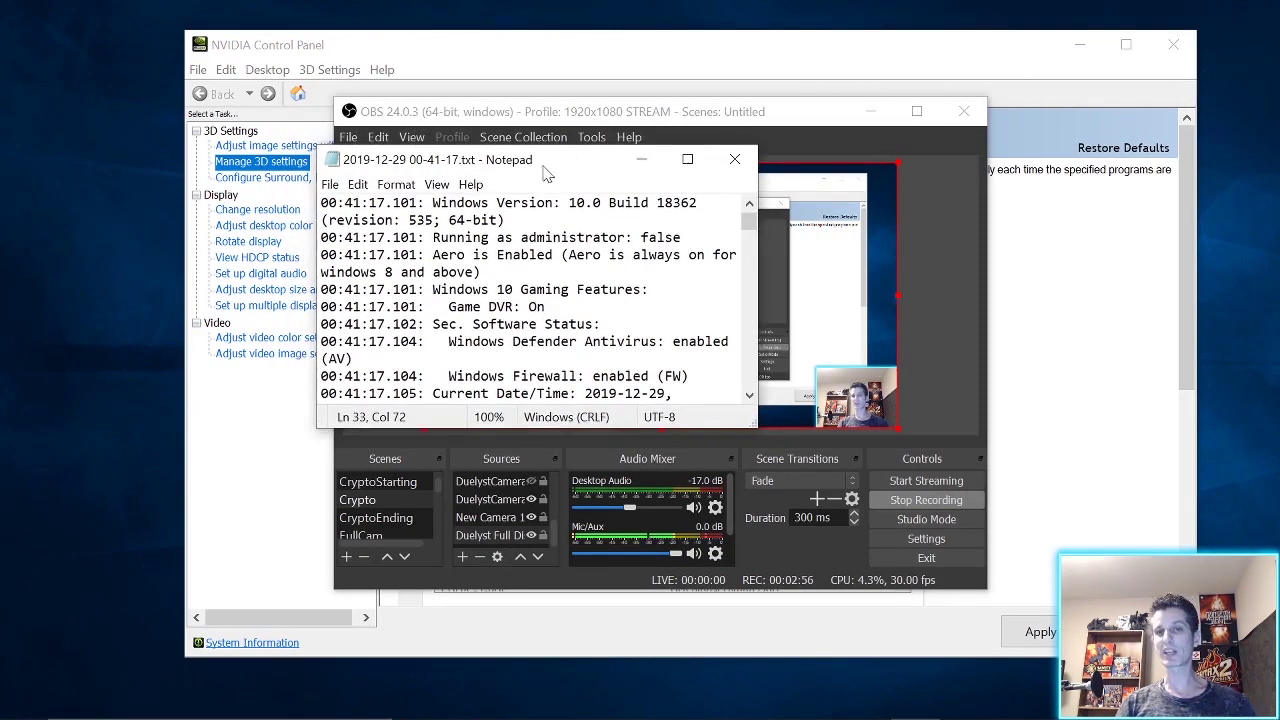
click(641, 159)
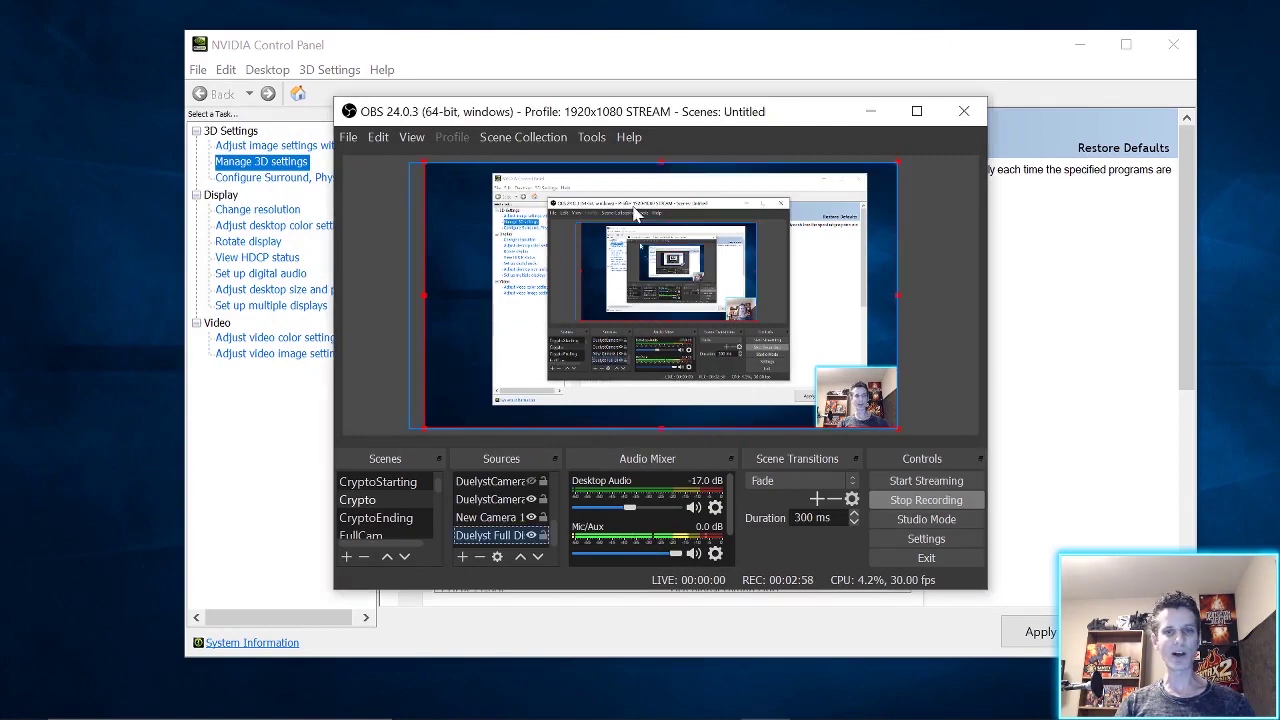
click(870, 111)
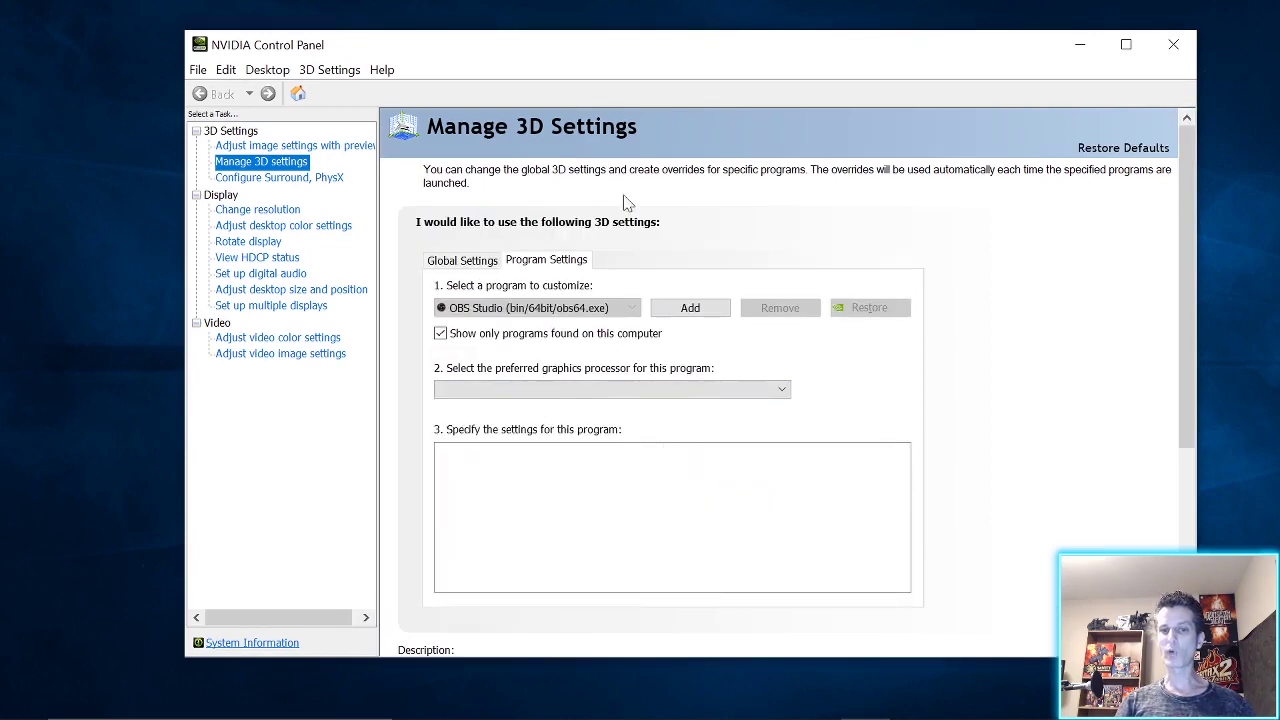
Step: Close the NVIDIA Control Panel window to return to the desktop
click(1174, 40)
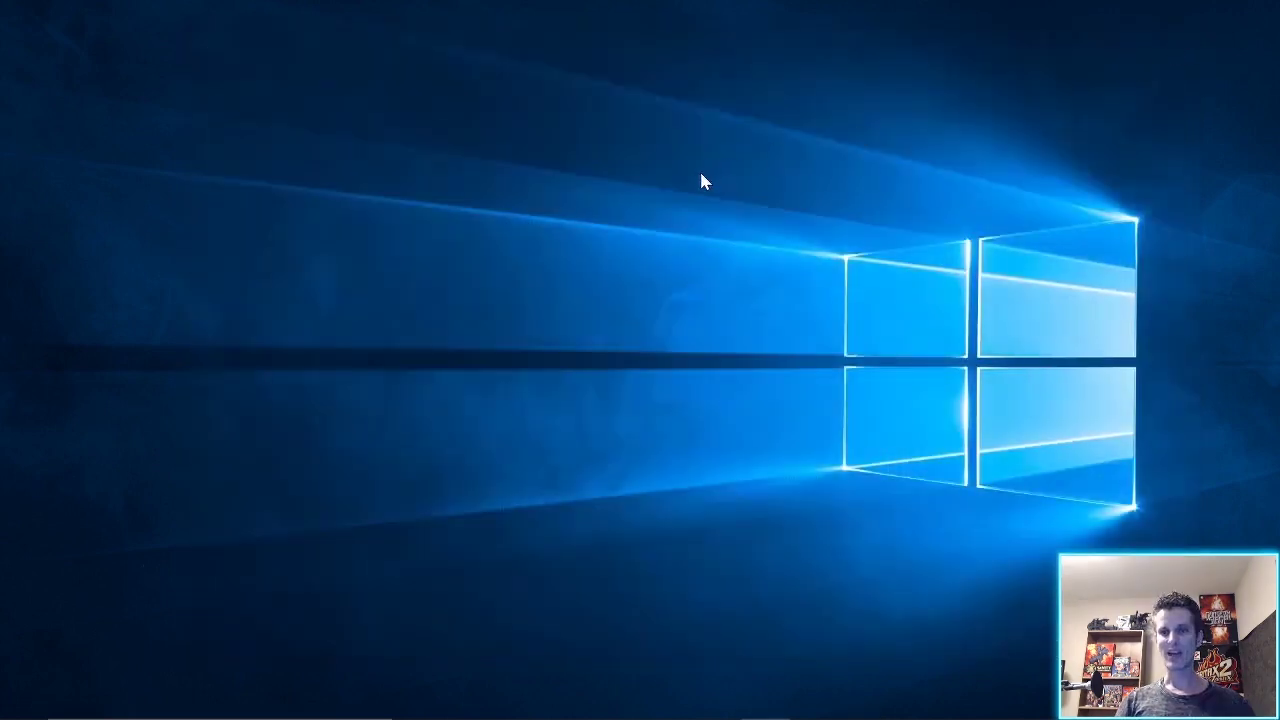
Step: Go from the desktop's Display settings to the Graphics settings page
right_click(541, 274)
click(615, 494)
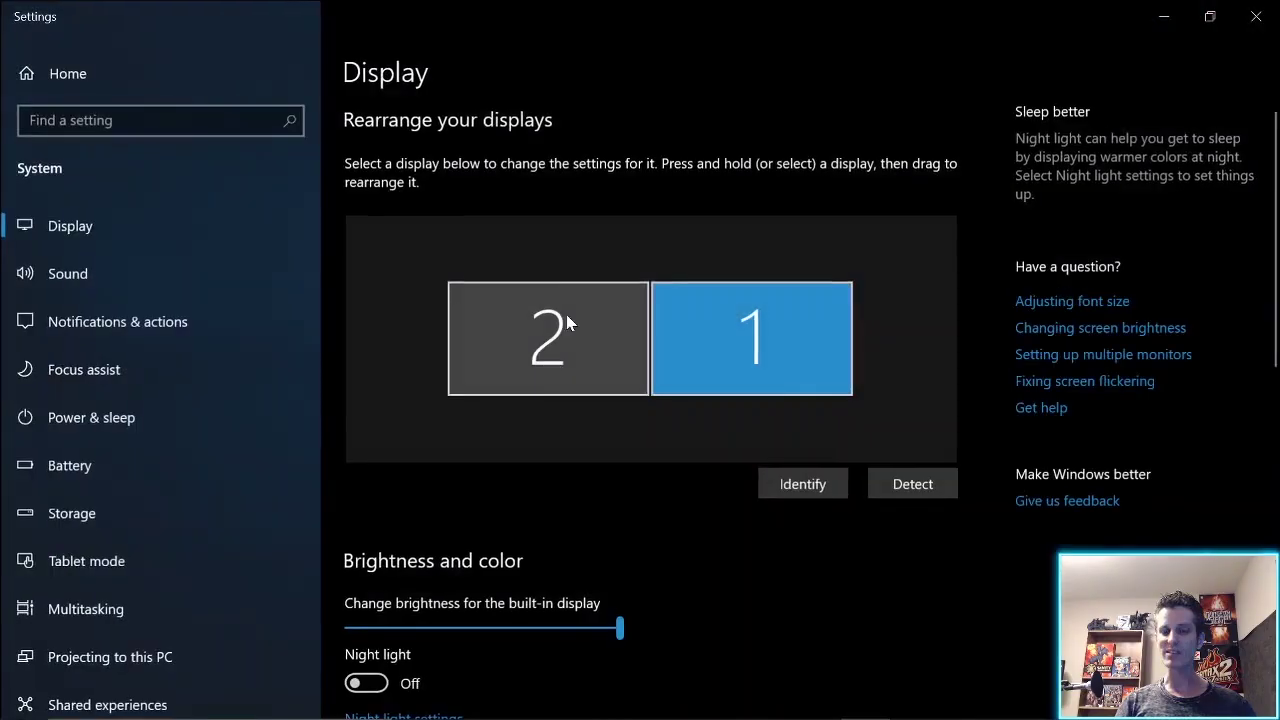
scroll(614, 489, down, 10)
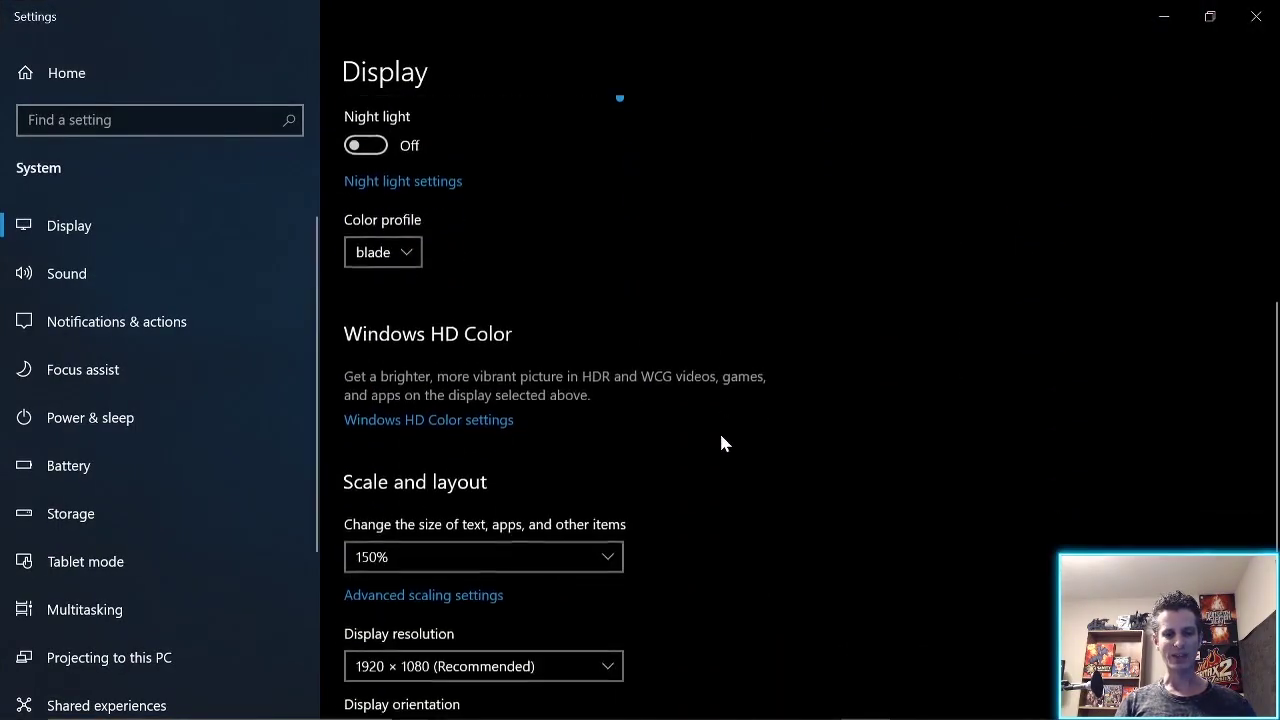
click(392, 630)
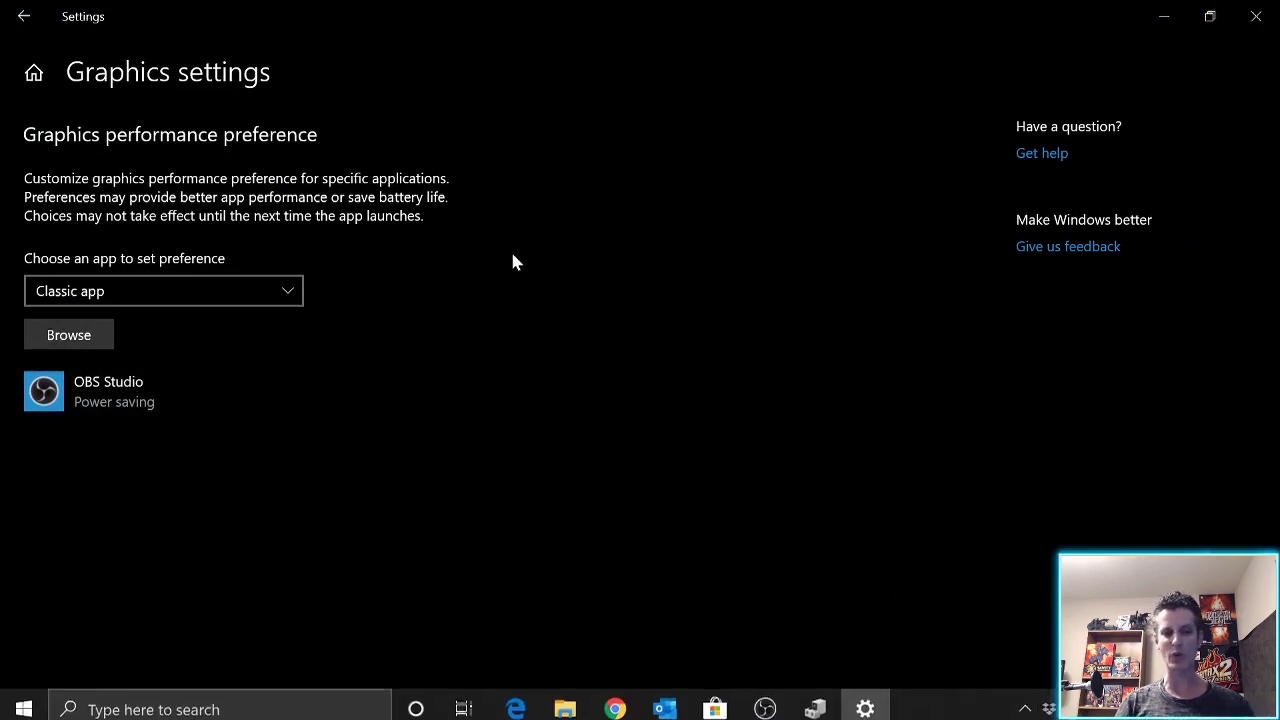
Step: Expand the OBS Studio entry and verify its preference remains Power saving, leaving it unchanged
click(91, 337)
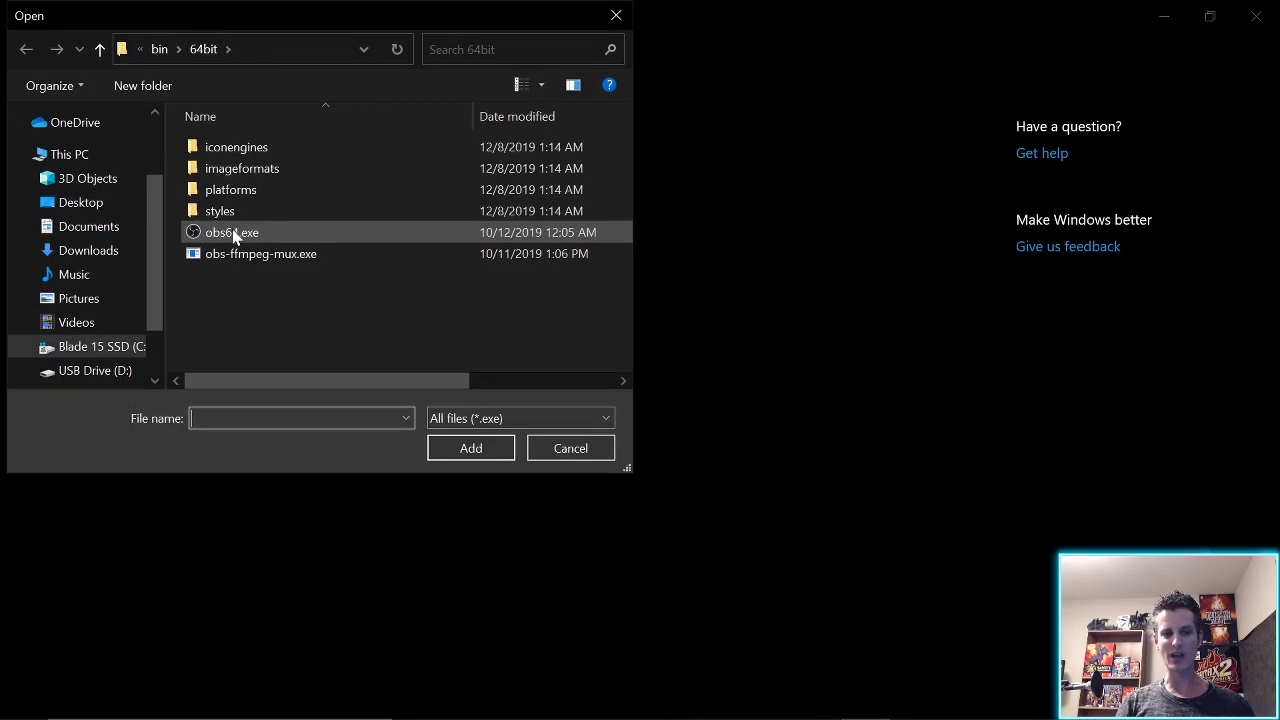
click(567, 446)
click(122, 392)
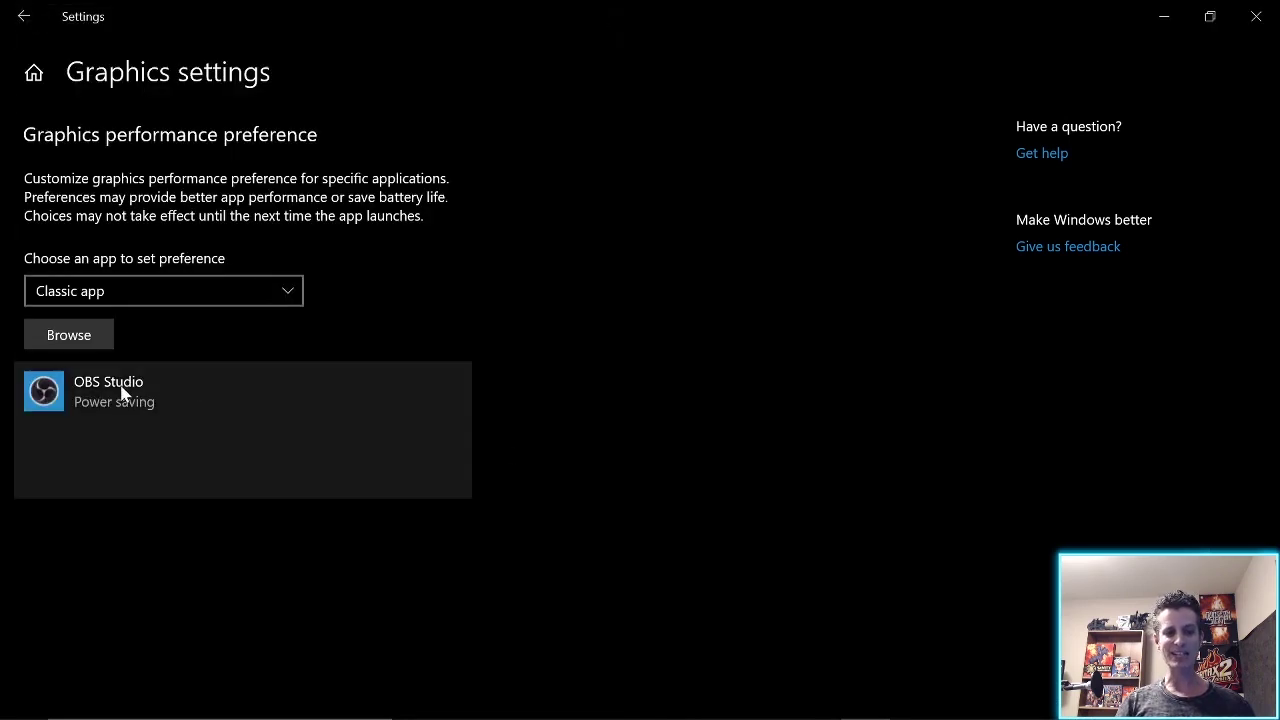
click(297, 472)
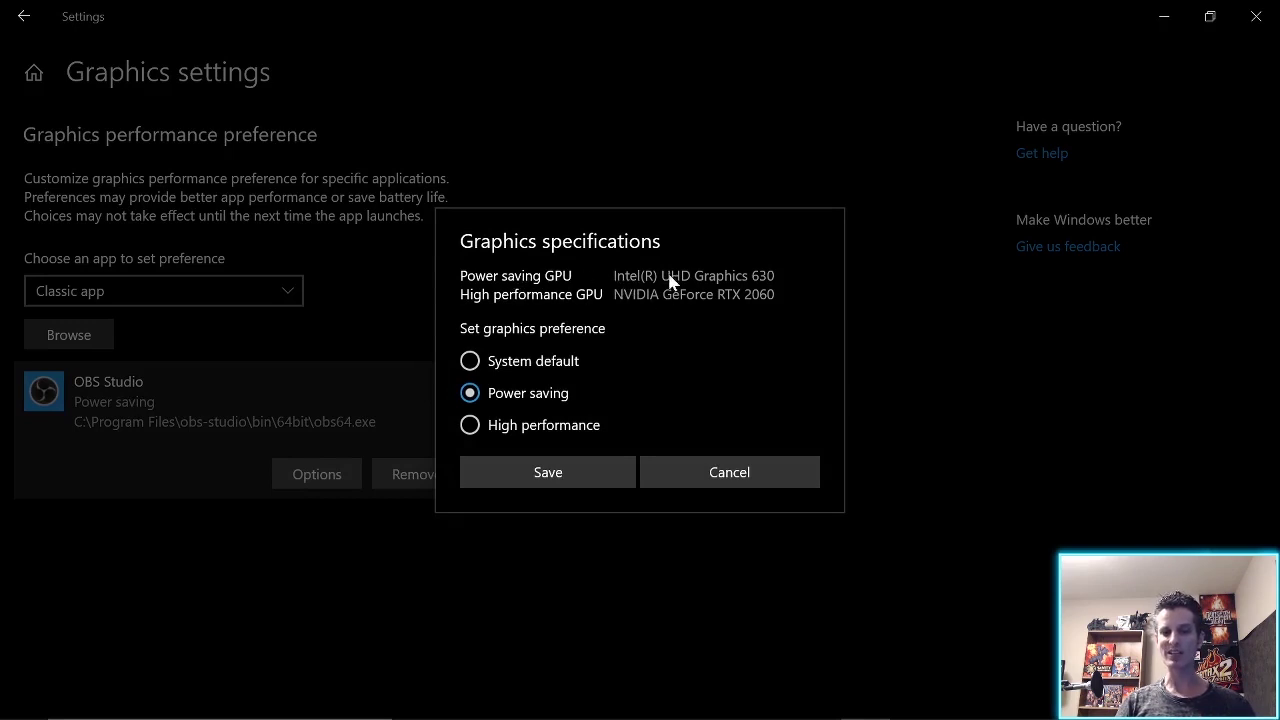
click(748, 478)
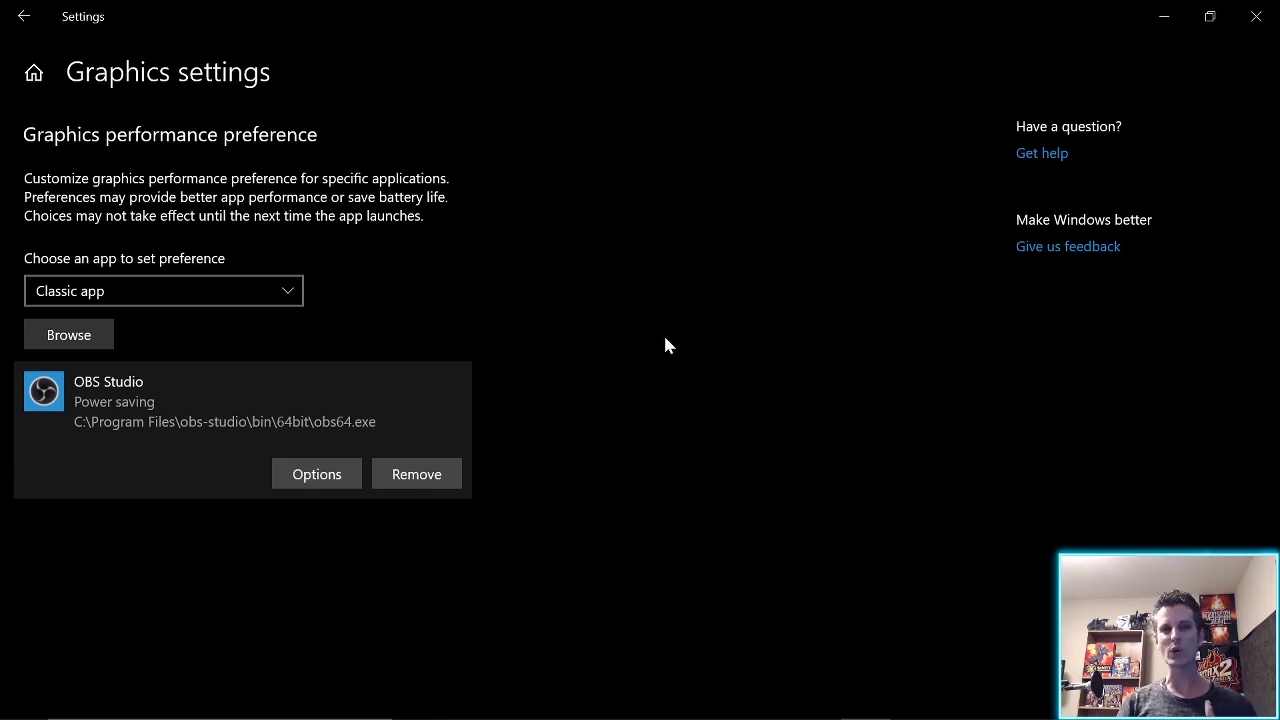
mouse_move(1030, 715)
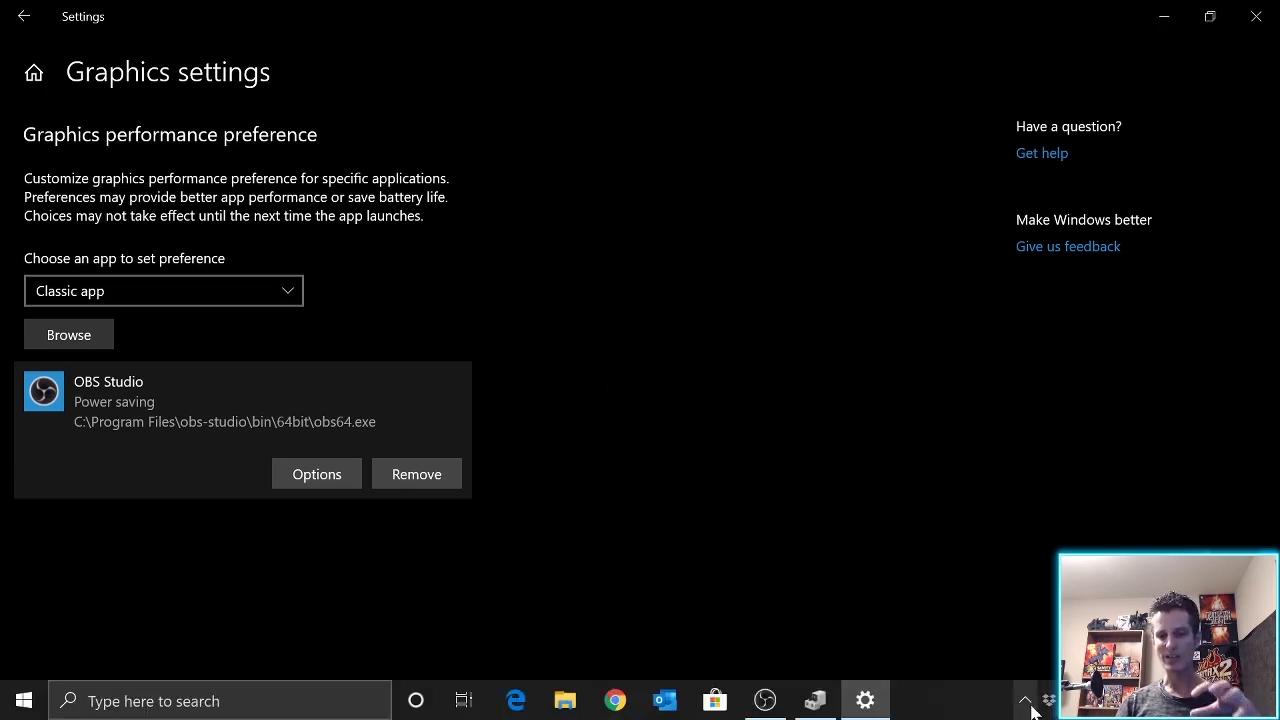